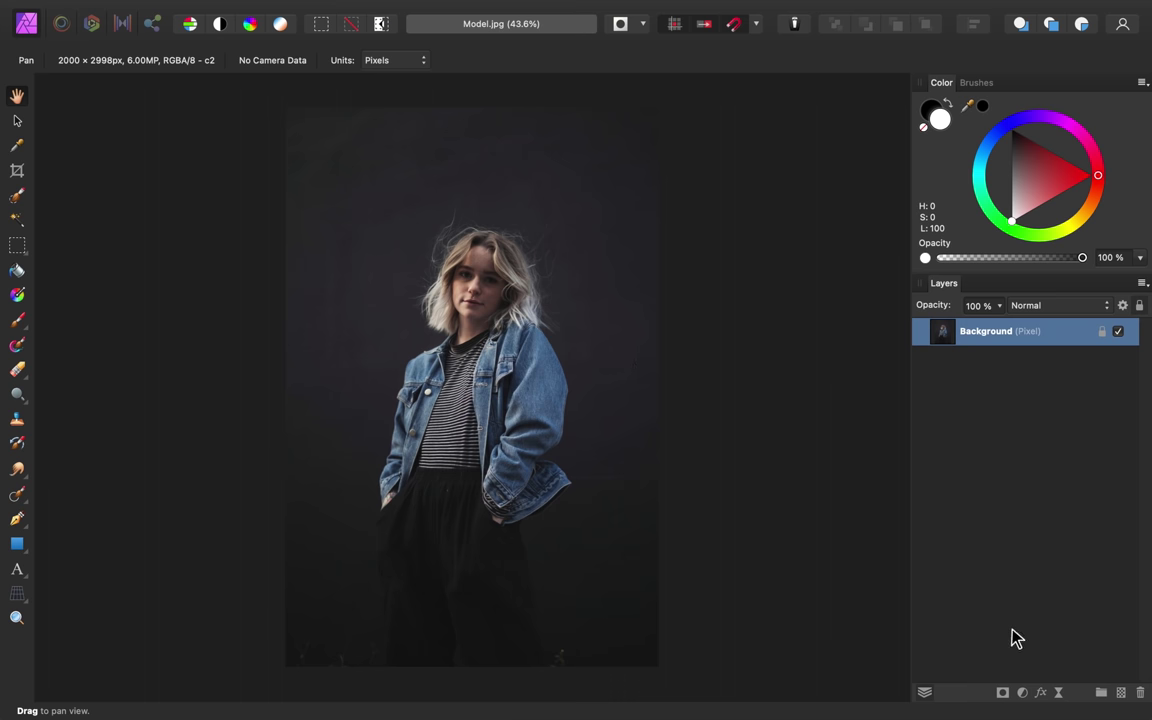
Add a Levels adjustment with Output White Level lowered to 70 % to darken the portrait
left_click(1023, 694)
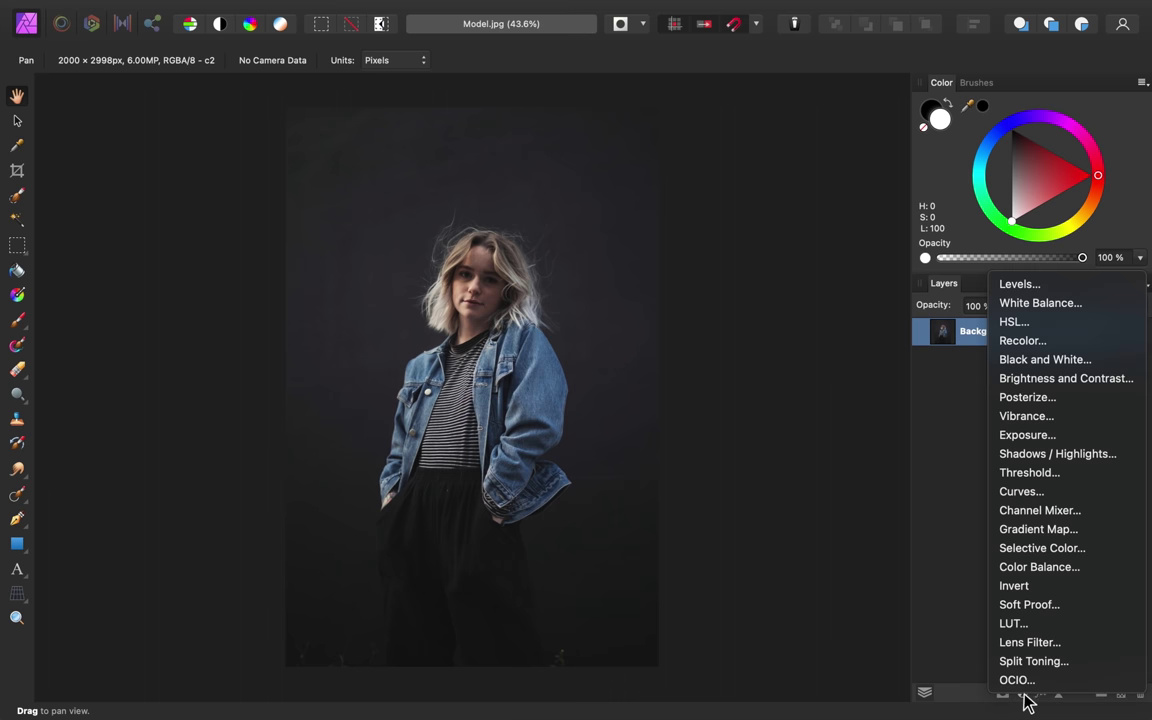
left_click(1047, 289)
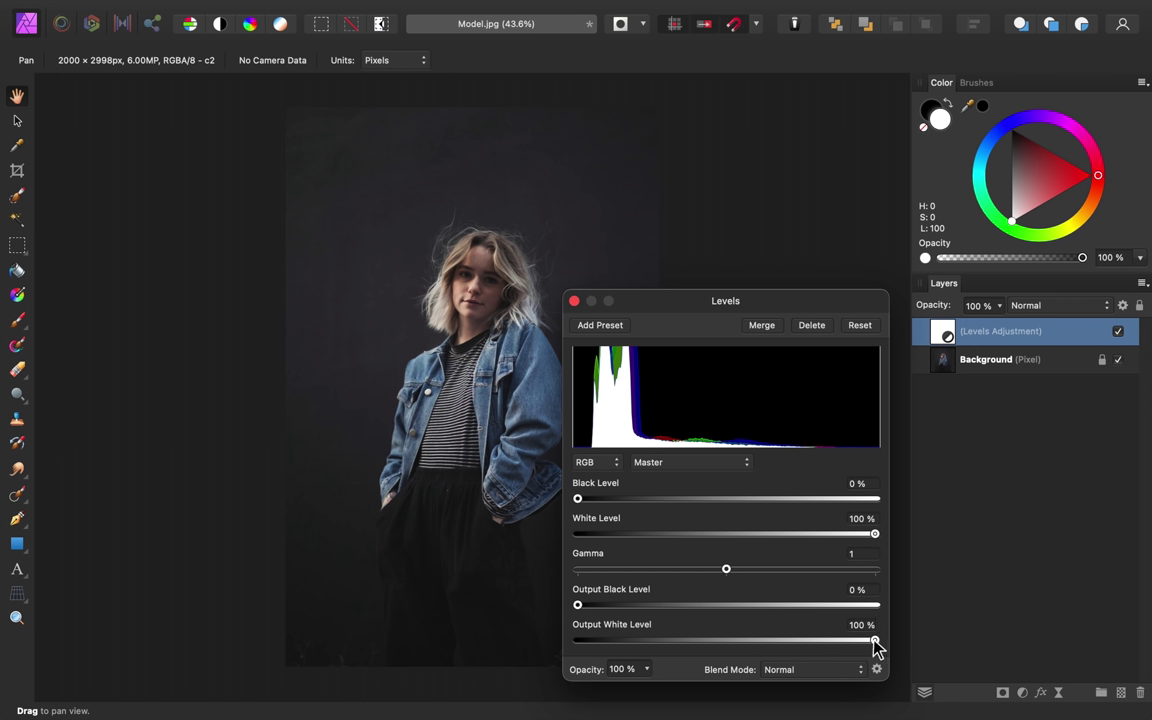
left_click_drag(874, 641, 787, 642)
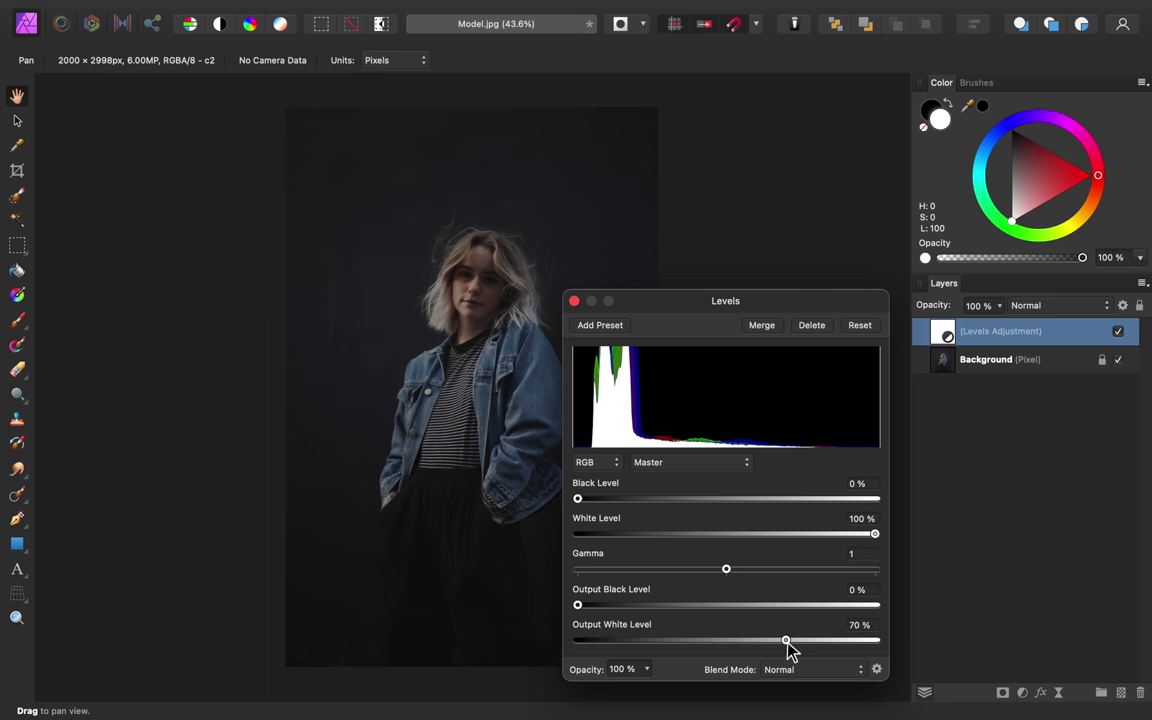
left_click(574, 301)
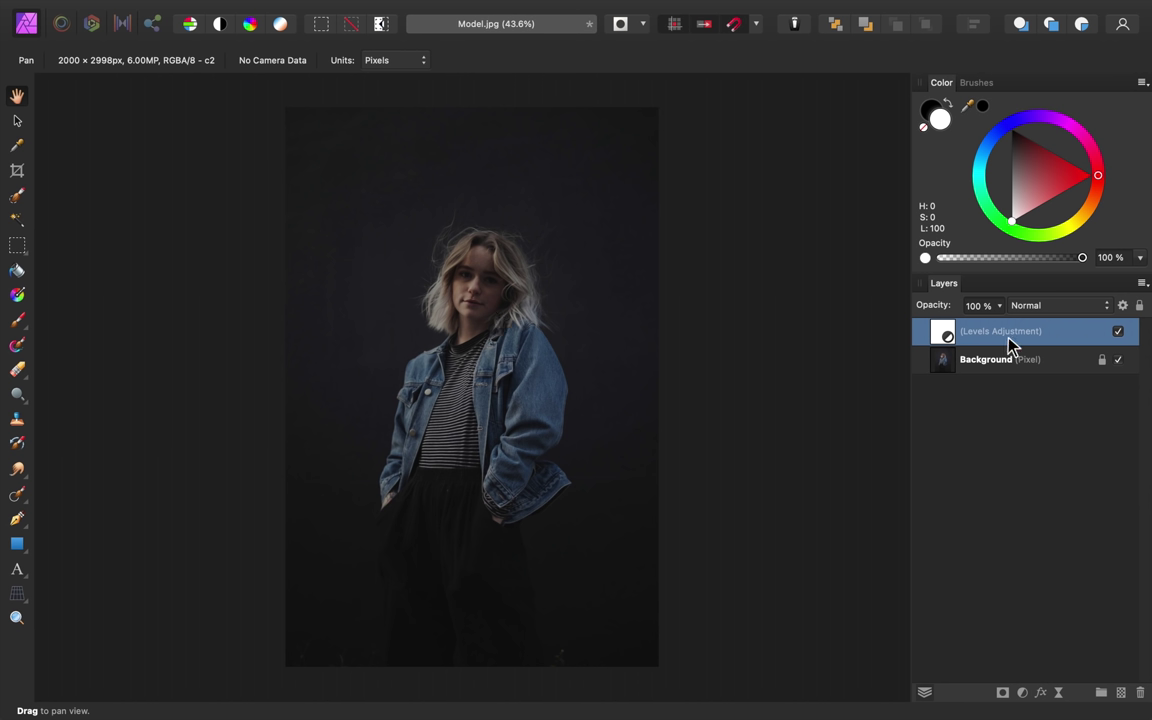
Taper the Levels layer's underlying highlight blend range to 28 %, then toggle visibility to compare
left_click(1123, 307)
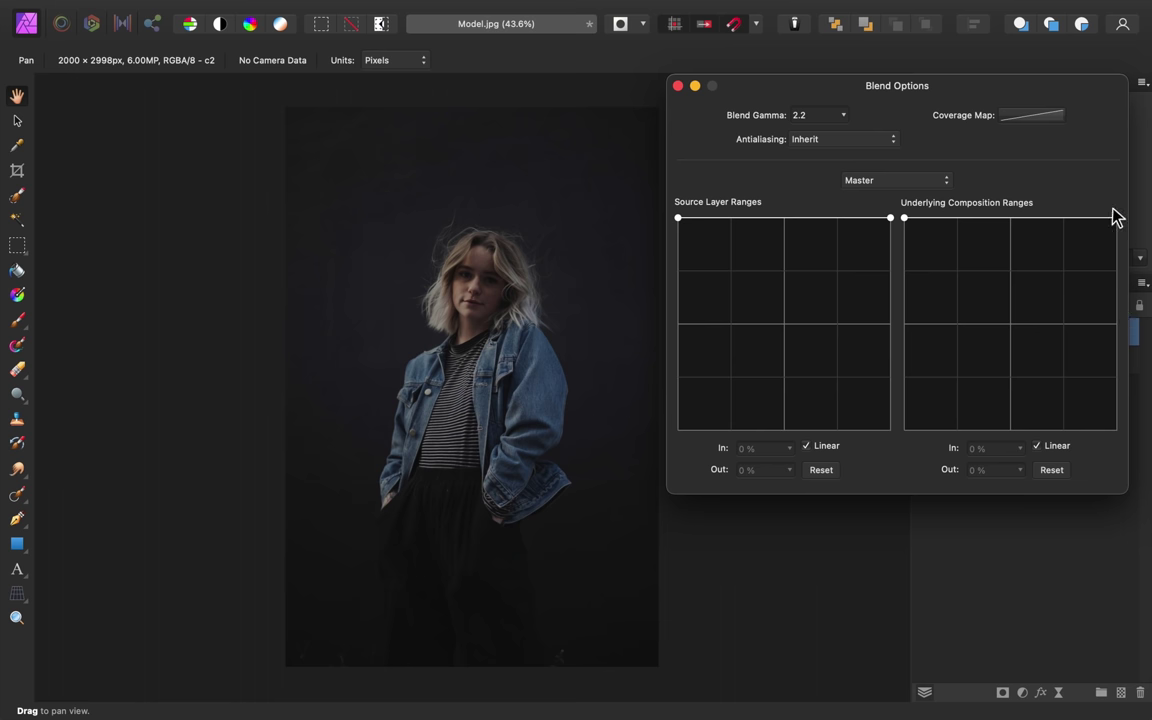
left_click_drag(1118, 218, 1120, 373)
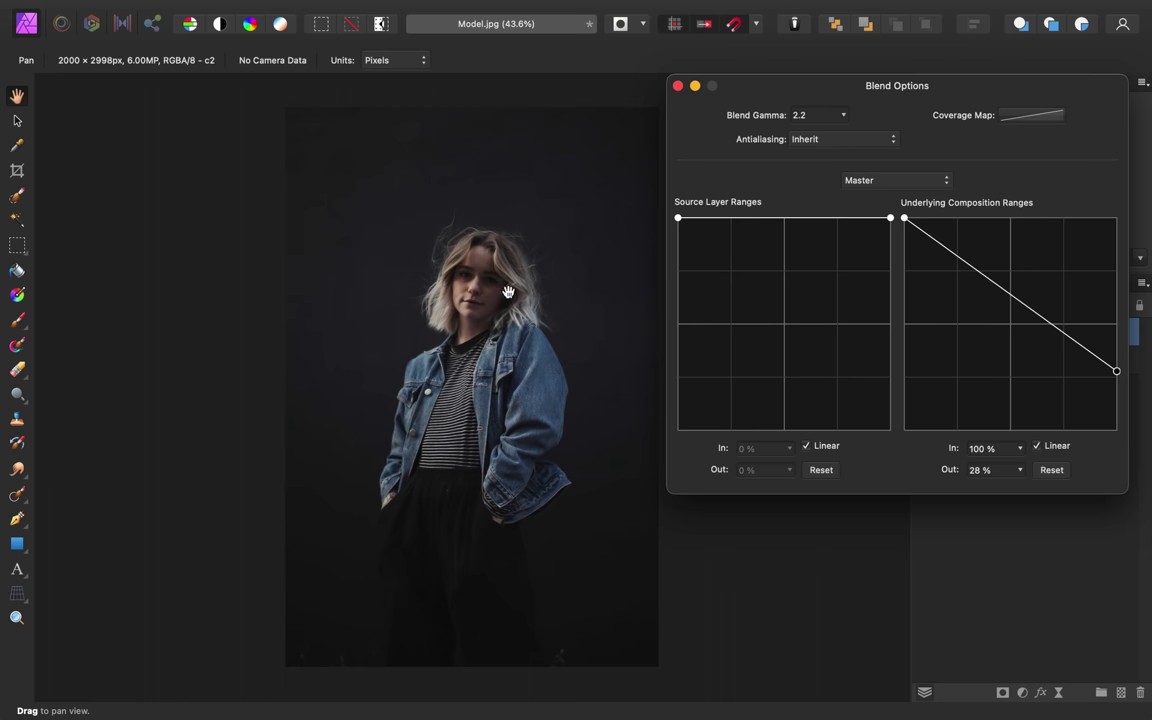
left_click(677, 86)
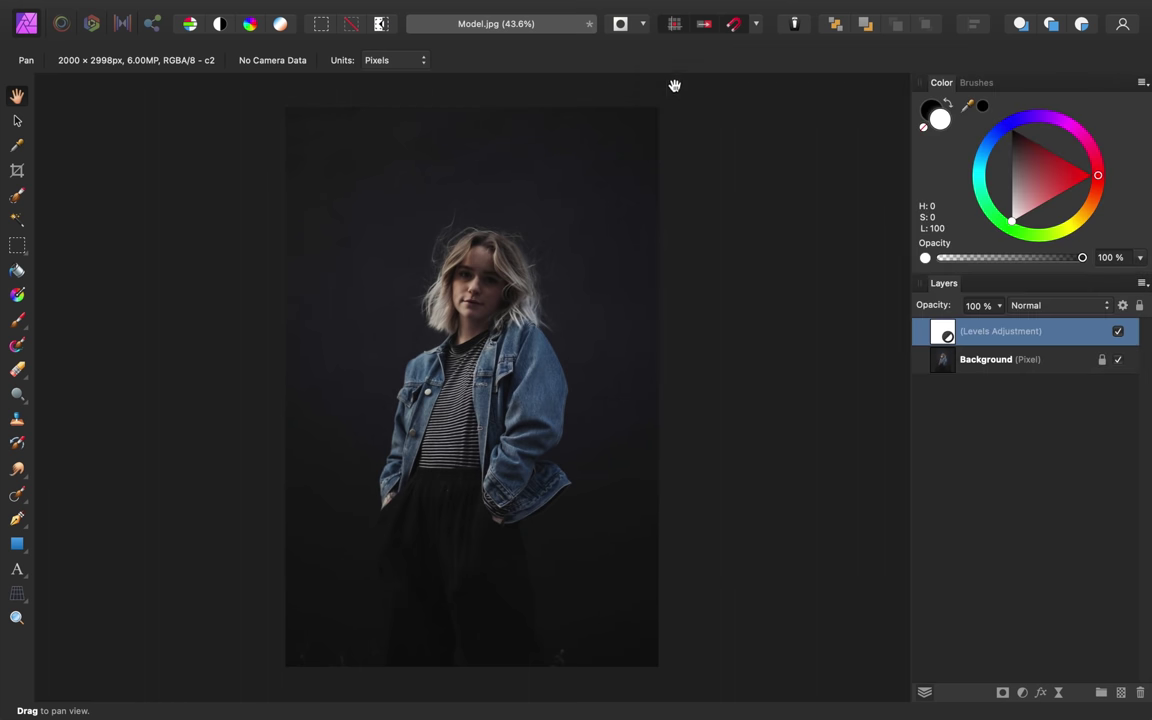
left_click(1118, 336)
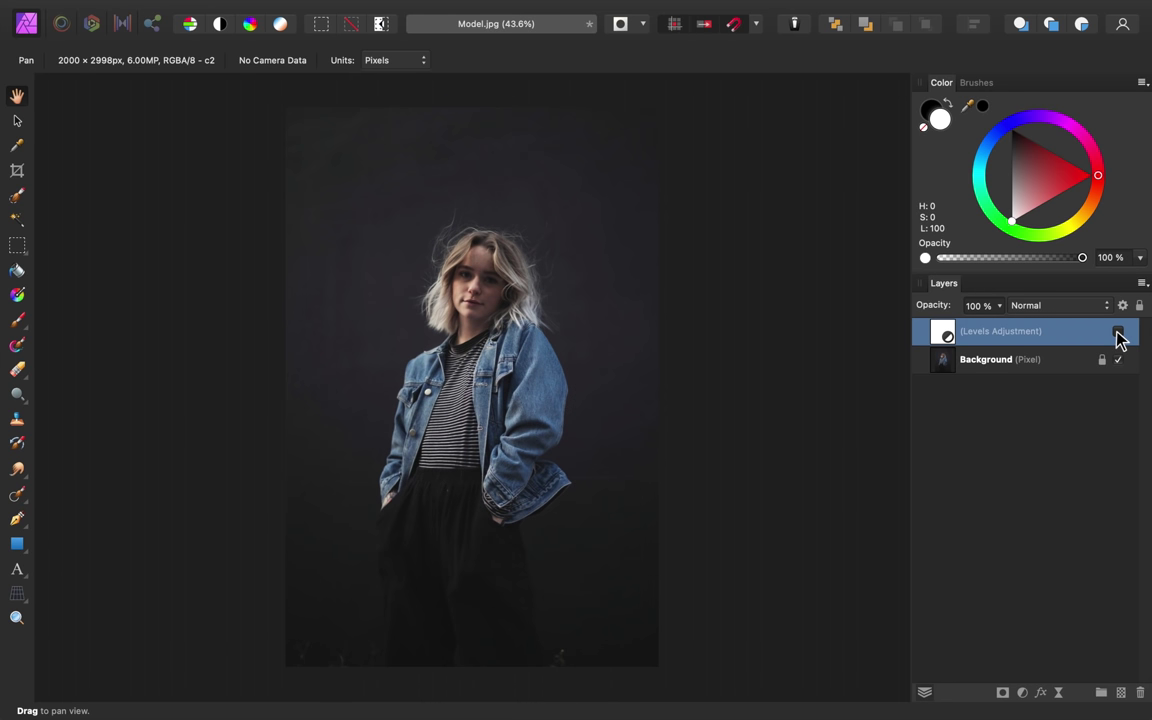
left_click(1118, 336)
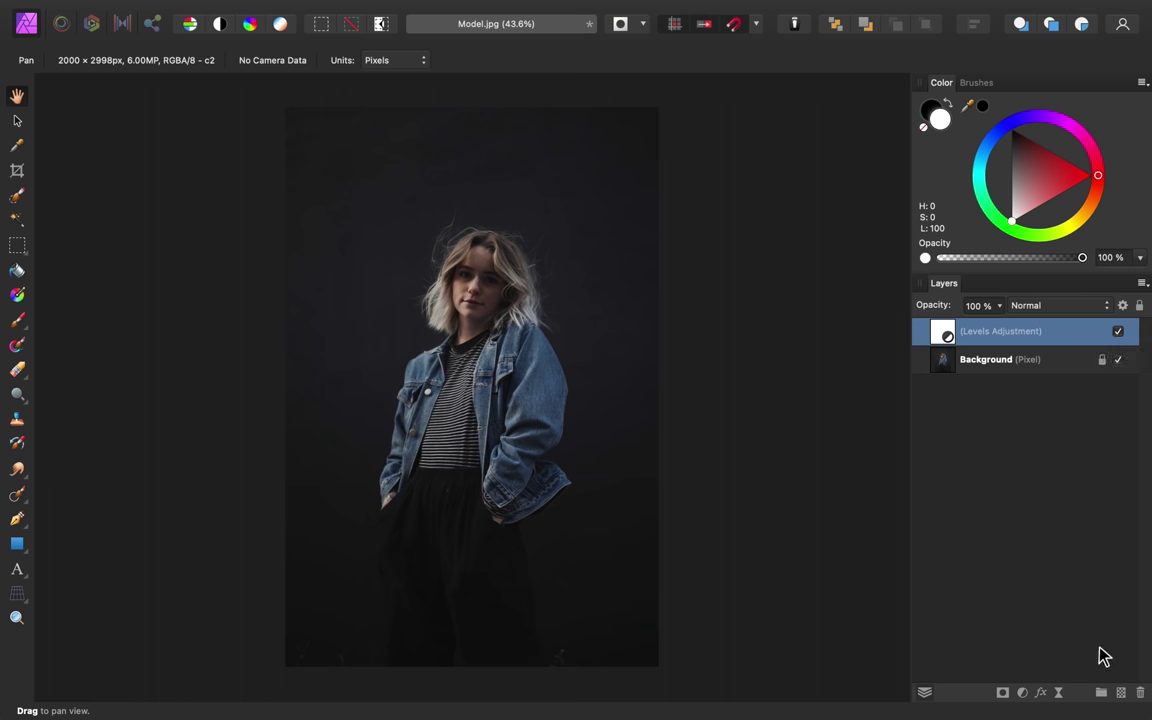
Add a new empty pixel layer and set the Paint Brush flow to 100 %
left_click(1120, 693)
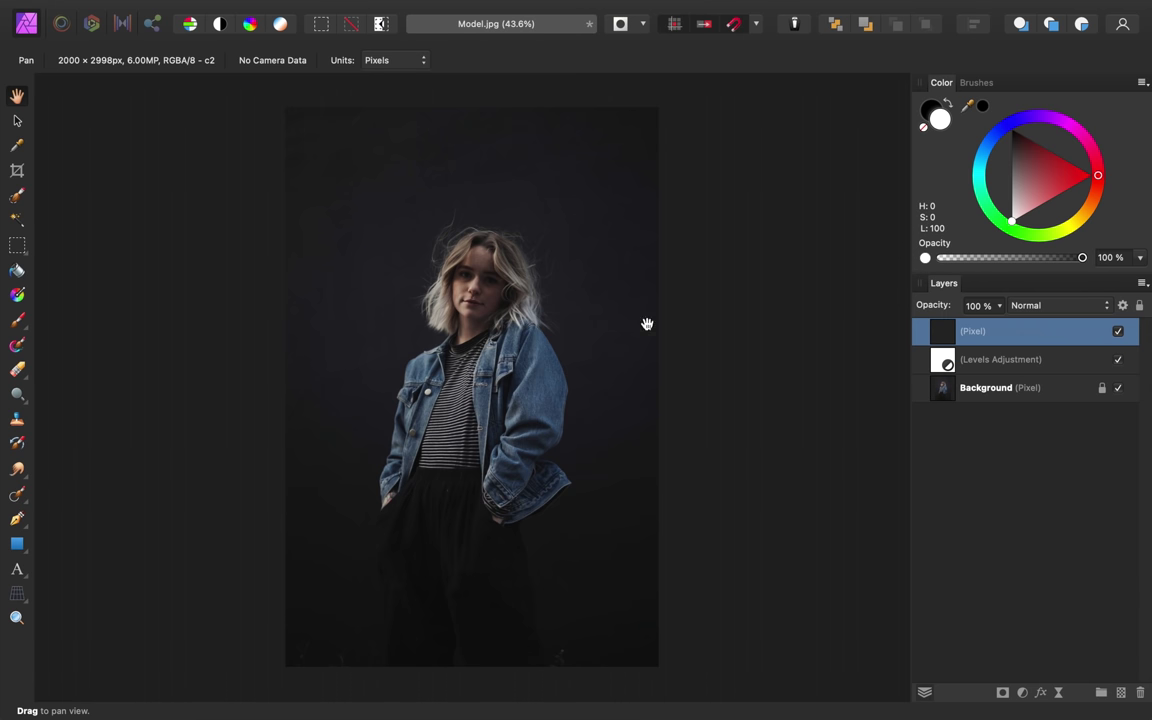
left_click(22, 324)
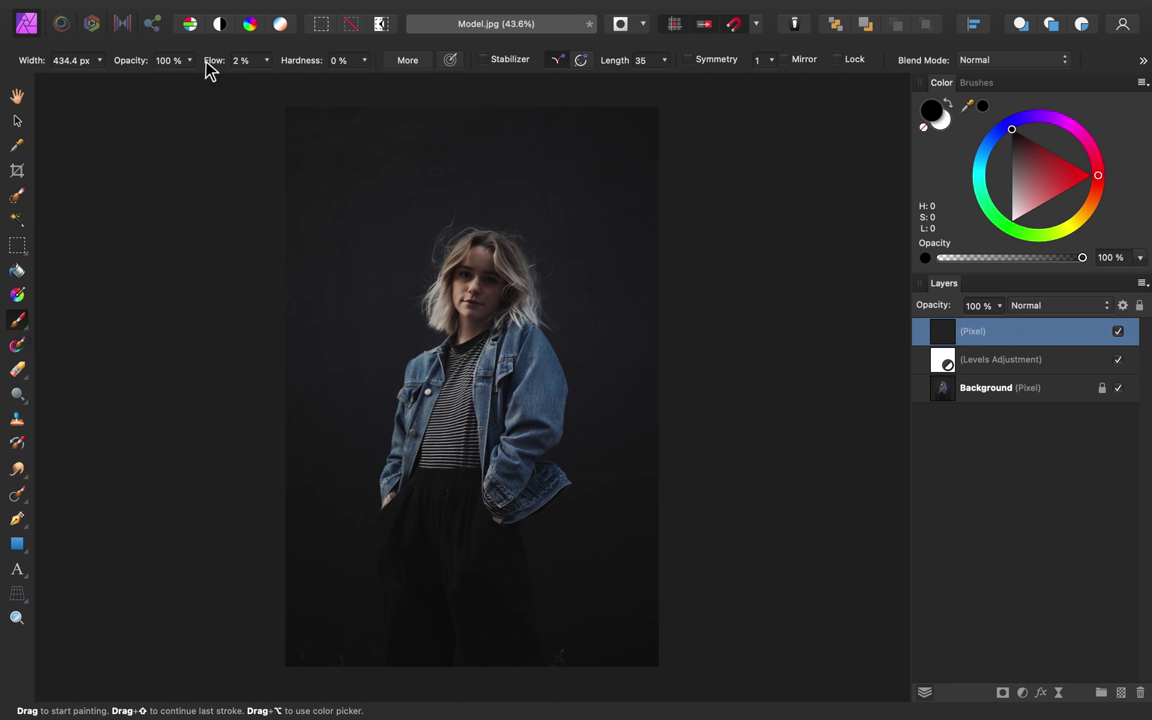
left_click_drag(206, 69, 410, 66)
Switch the brush colour to white and shrink its width to 26.8 px, testing with dabs
left_click(398, 236)
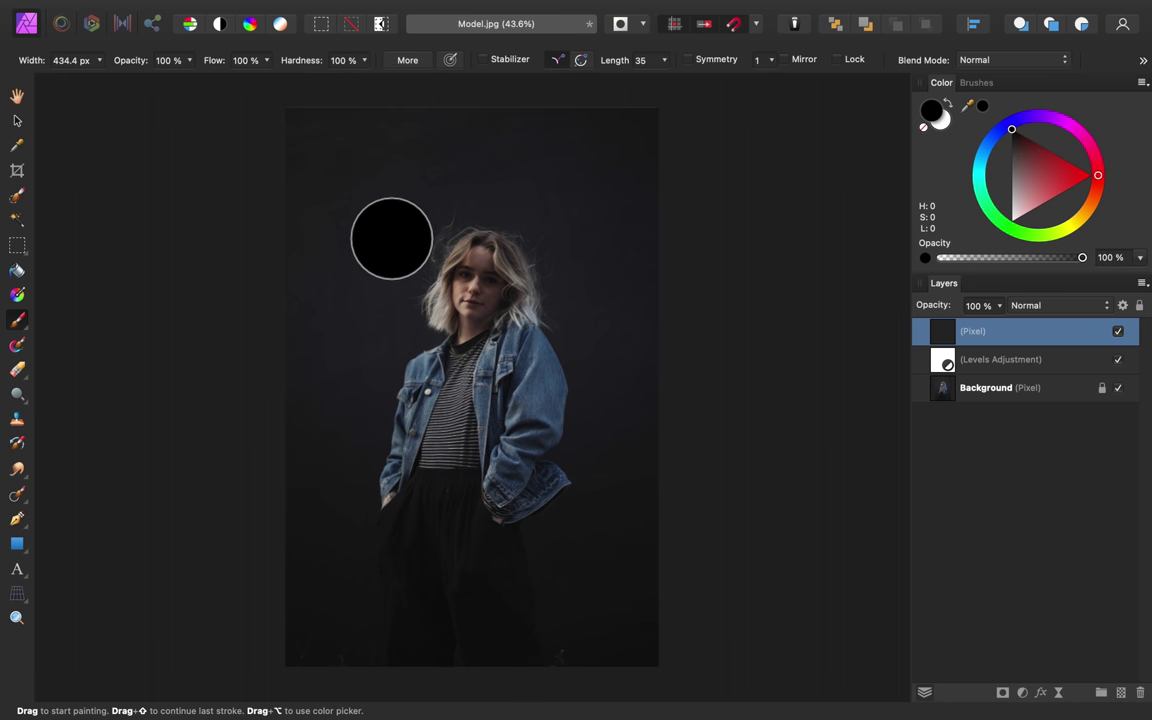
left_click(942, 124)
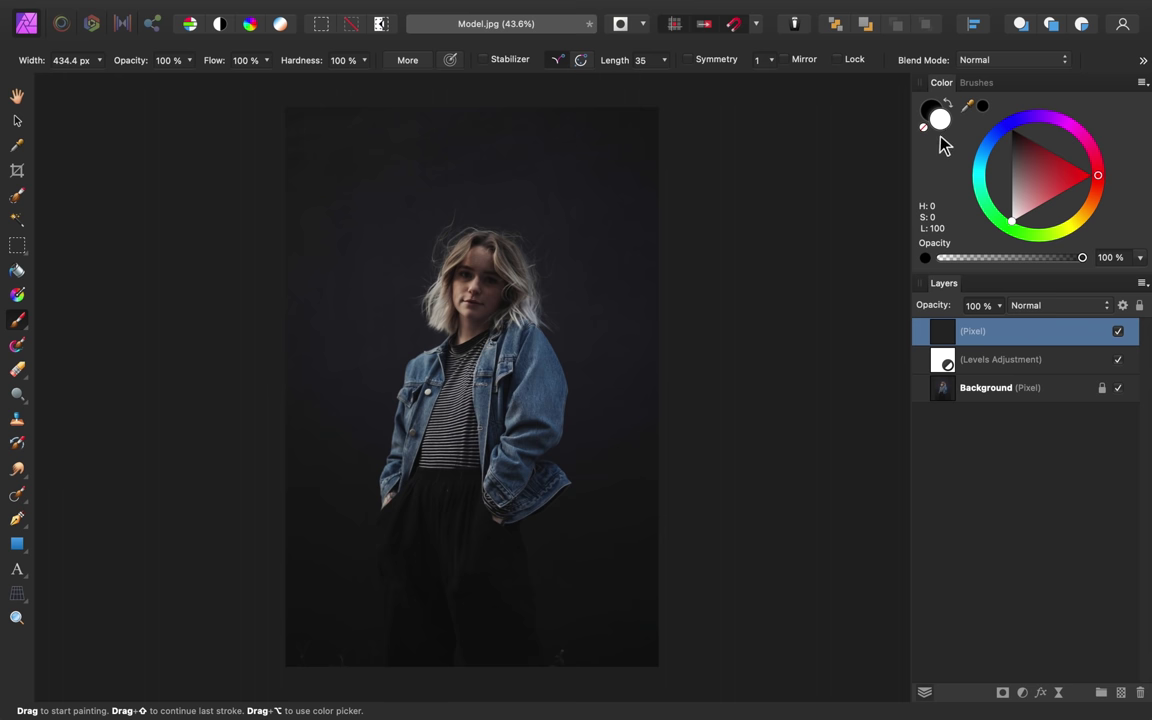
left_click(429, 349)
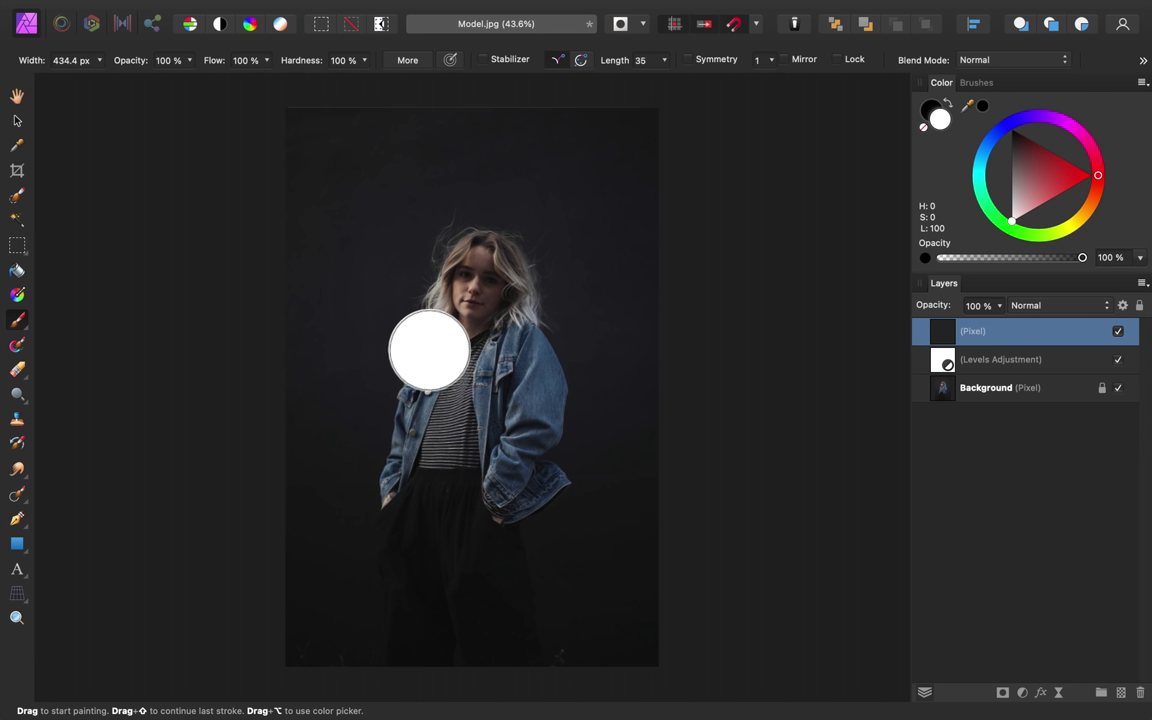
mouse_move(429, 350)
left_mouse_down()
mouse_move(411, 368)
mouse_move(431, 357)
left_mouse_up()
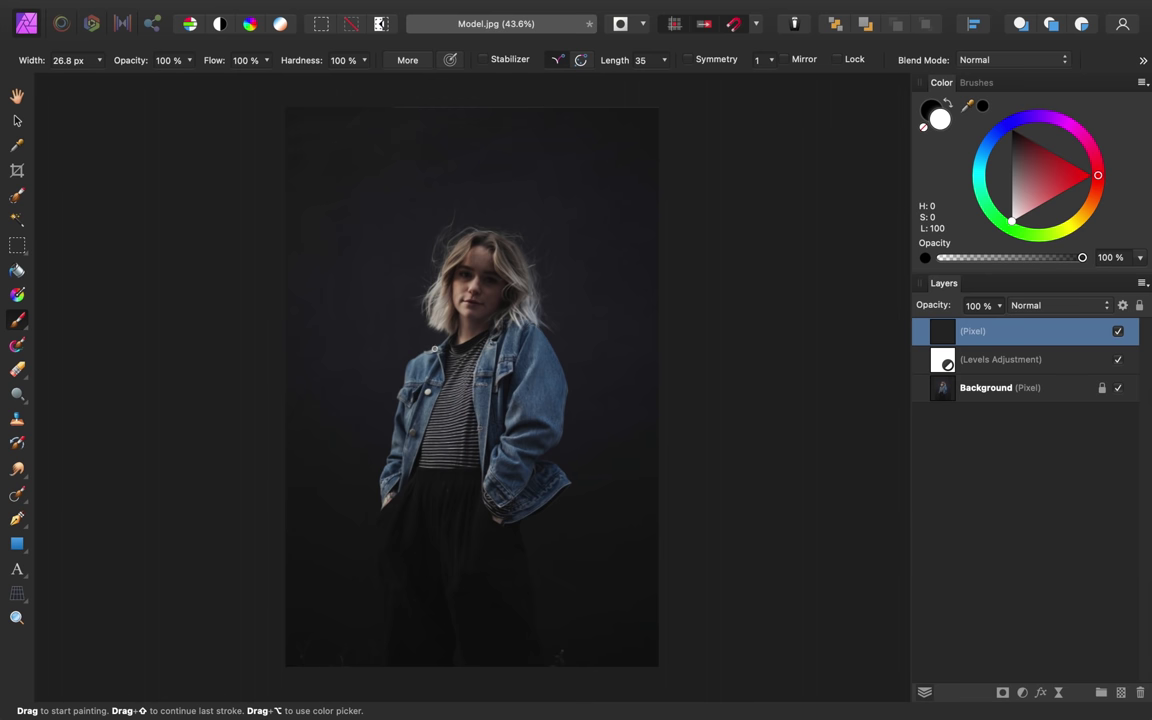
Trace white lines along the jacket collar and left edge down to the image bottom
scroll(395, 392, "up", 5)
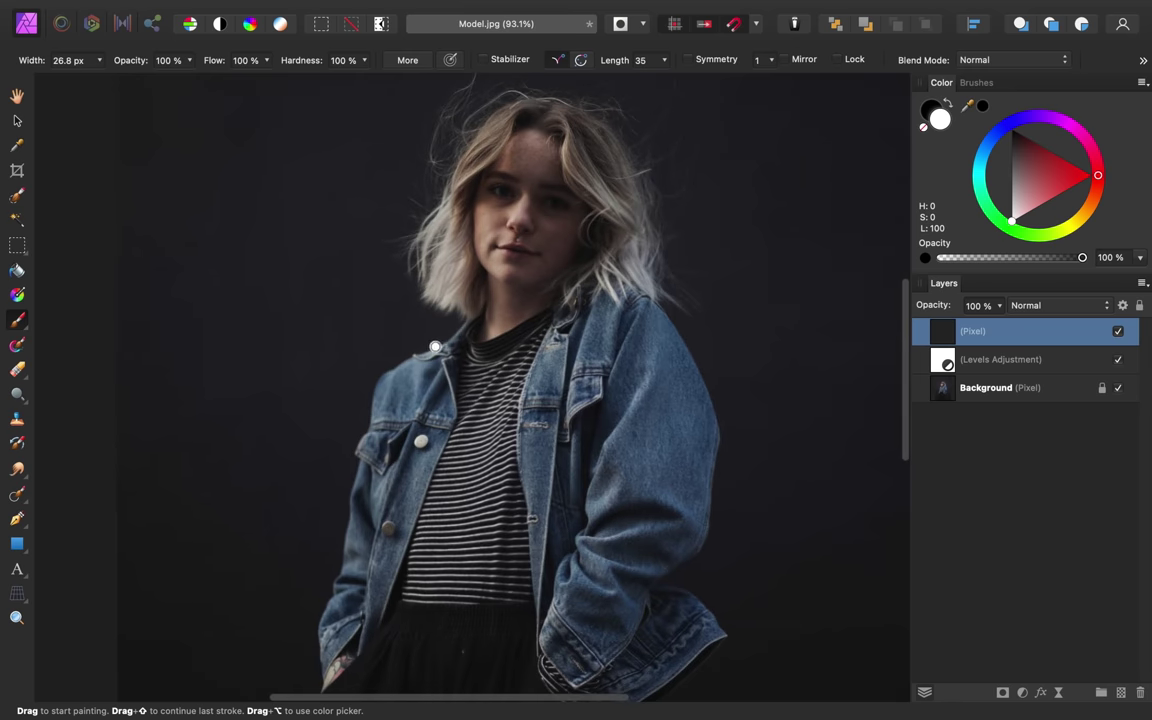
mouse_move(481, 288)
left_mouse_down()
mouse_move(450, 300)
mouse_move(408, 361)
mouse_move(380, 493)
left_mouse_up()
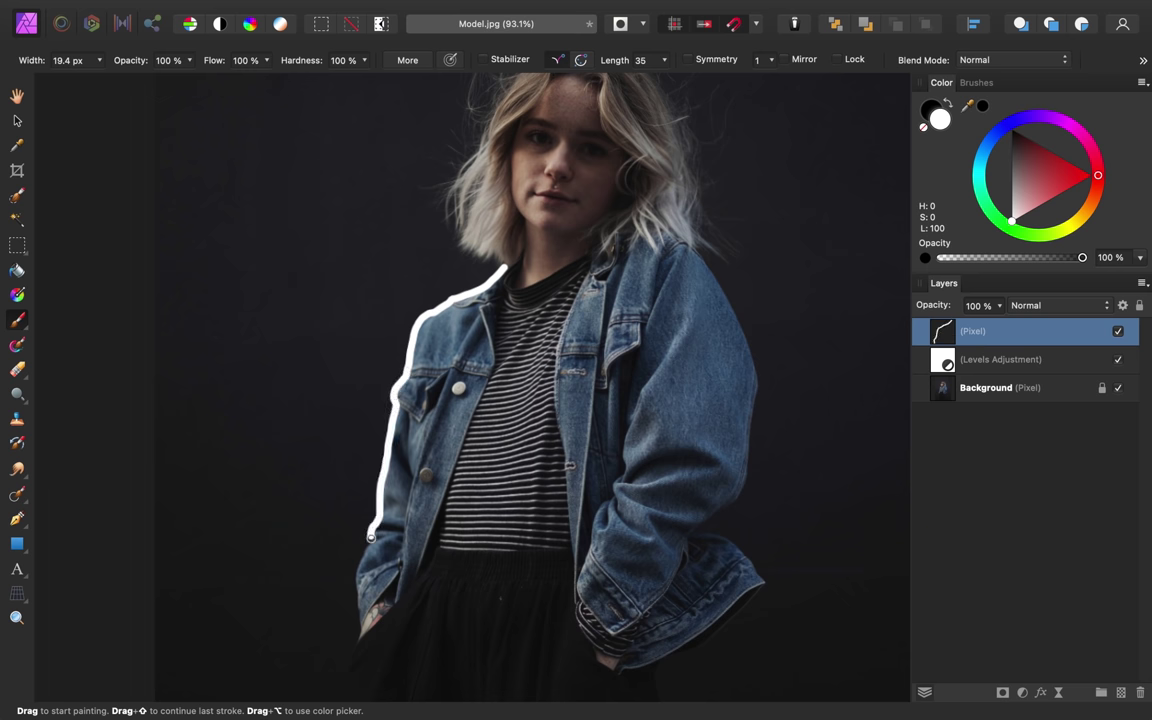
left_click_drag(335, 490, 318, 588)
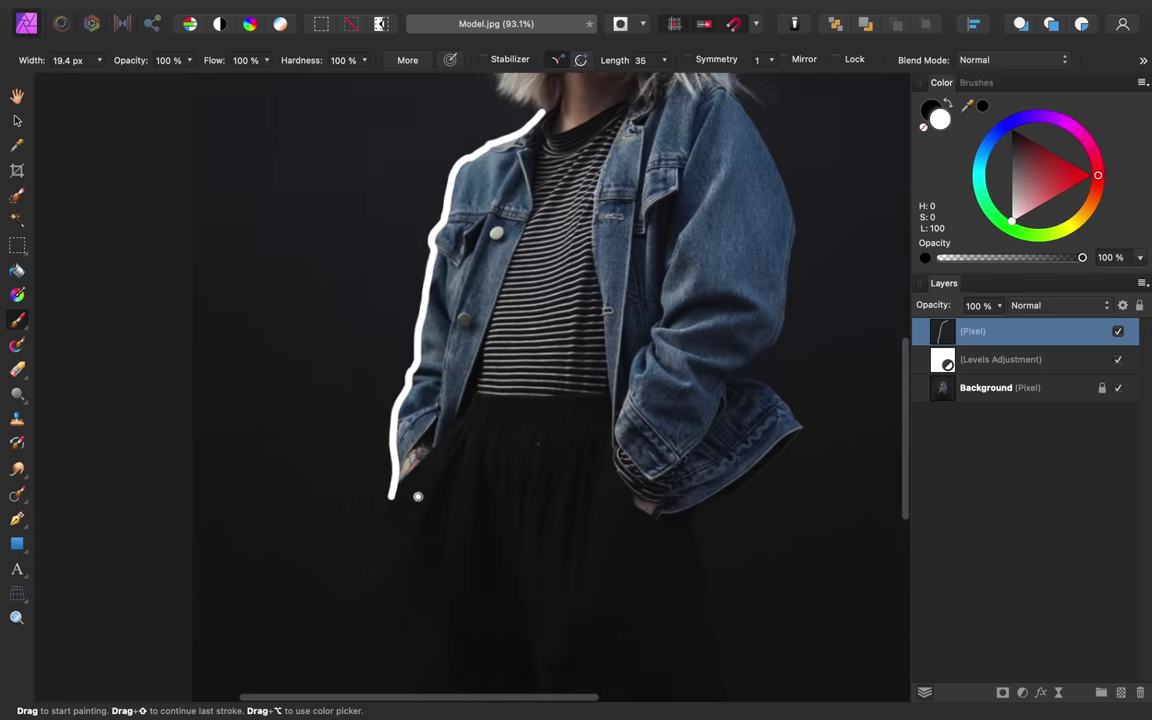
scroll(418, 496, "down", 5)
scroll(418, 496, "left", 1)
mouse_move(445, 285)
left_mouse_down()
mouse_move(451, 516)
mouse_move(486, 609)
left_mouse_up()
mouse_move(605, 607)
left_mouse_down()
mouse_move(614, 557)
mouse_move(633, 627)
left_mouse_up()
left_click_drag(805, 605, 746, 293)
Outline the trousers' right edge, jacket cuff, collar edge and shirt's right edge in white
scroll(746, 293, "up", 4)
scroll(746, 293, "right", 4)
mouse_move(630, 400)
left_mouse_down()
mouse_move(735, 330)
mouse_move(731, 311)
mouse_move(670, 270)
left_mouse_up()
scroll(670, 270, "up", 3)
scroll(670, 270, "right", 1)
mouse_move(645, 412)
left_mouse_down()
mouse_move(683, 381)
mouse_move(703, 280)
mouse_move(696, 231)
mouse_move(647, 132)
mouse_move(611, 106)
mouse_move(463, 148)
left_mouse_up()
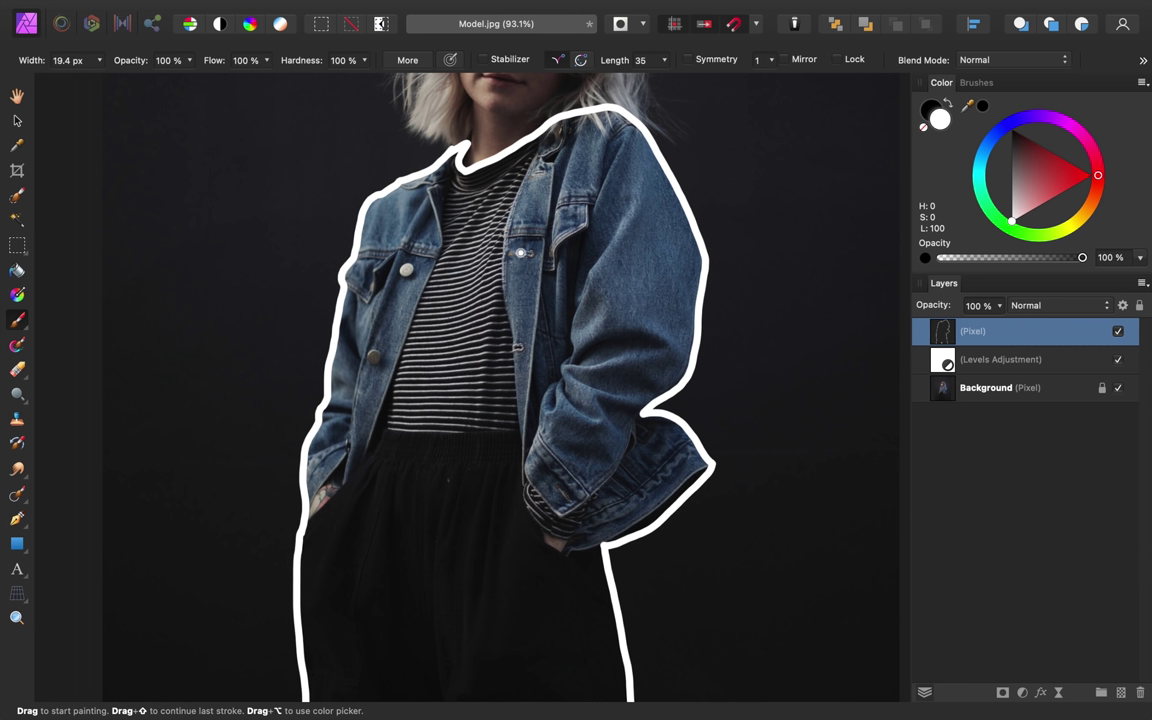
mouse_move(460, 145)
left_mouse_down()
mouse_move(445, 237)
mouse_move(366, 457)
mouse_move(346, 485)
mouse_move(343, 462)
mouse_move(318, 493)
left_mouse_up()
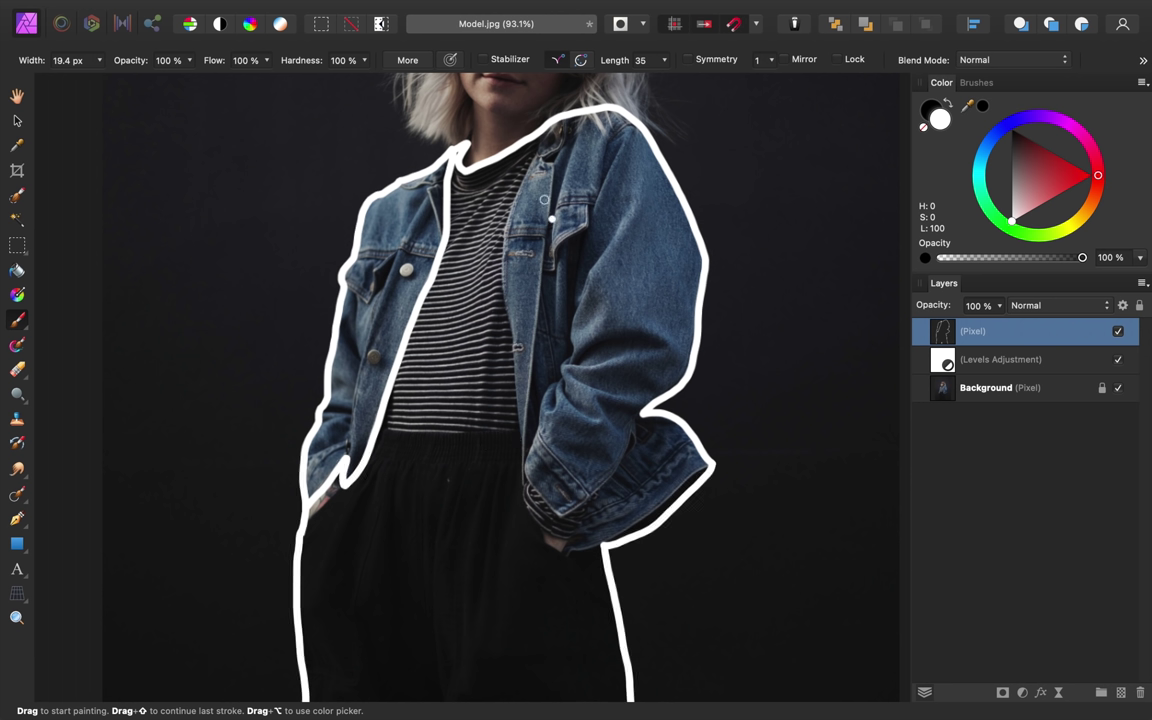
mouse_move(545, 135)
left_mouse_down()
mouse_move(501, 243)
mouse_move(521, 490)
mouse_move(554, 543)
mouse_move(609, 529)
left_mouse_up()
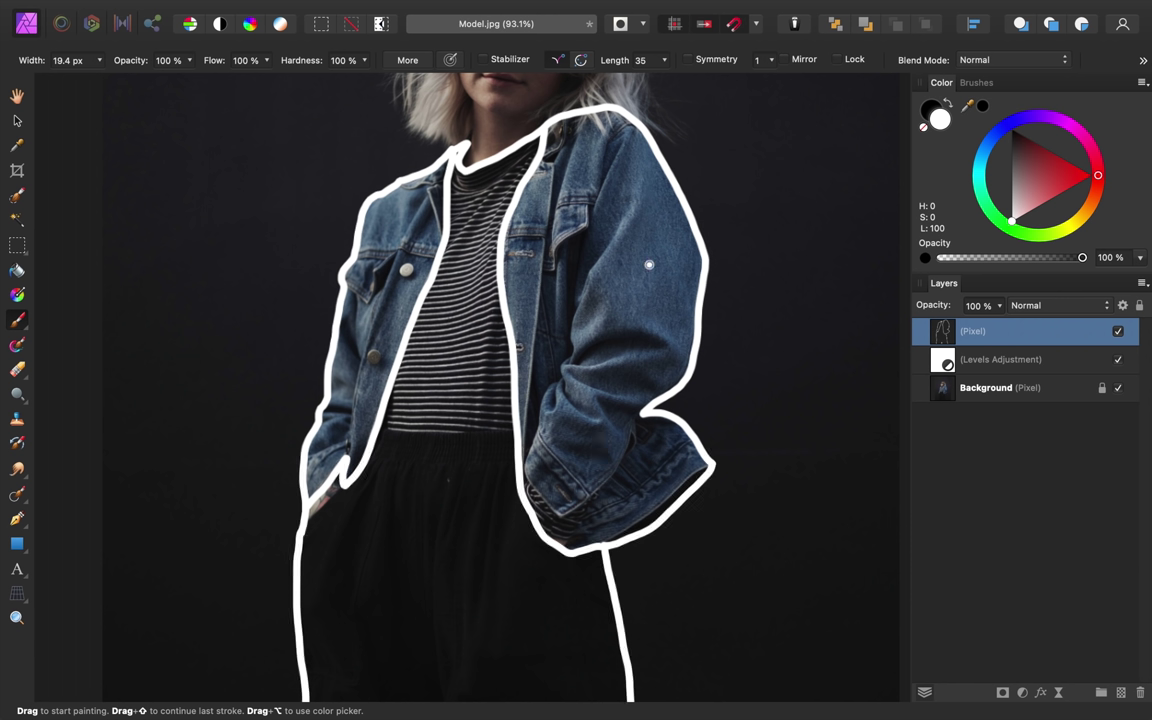
At 11.9 px width, trace the shoulder, collar, waistband, placket, pocket flap and right cuff
key("bracketleft")
key("bracketleft")
key("bracketleft")
scroll(438, 188, "up", 3)
mouse_move(405, 155)
left_mouse_down()
mouse_move(385, 285)
mouse_move(269, 362)
mouse_move(310, 292)
mouse_move(350, 300)
left_mouse_up()
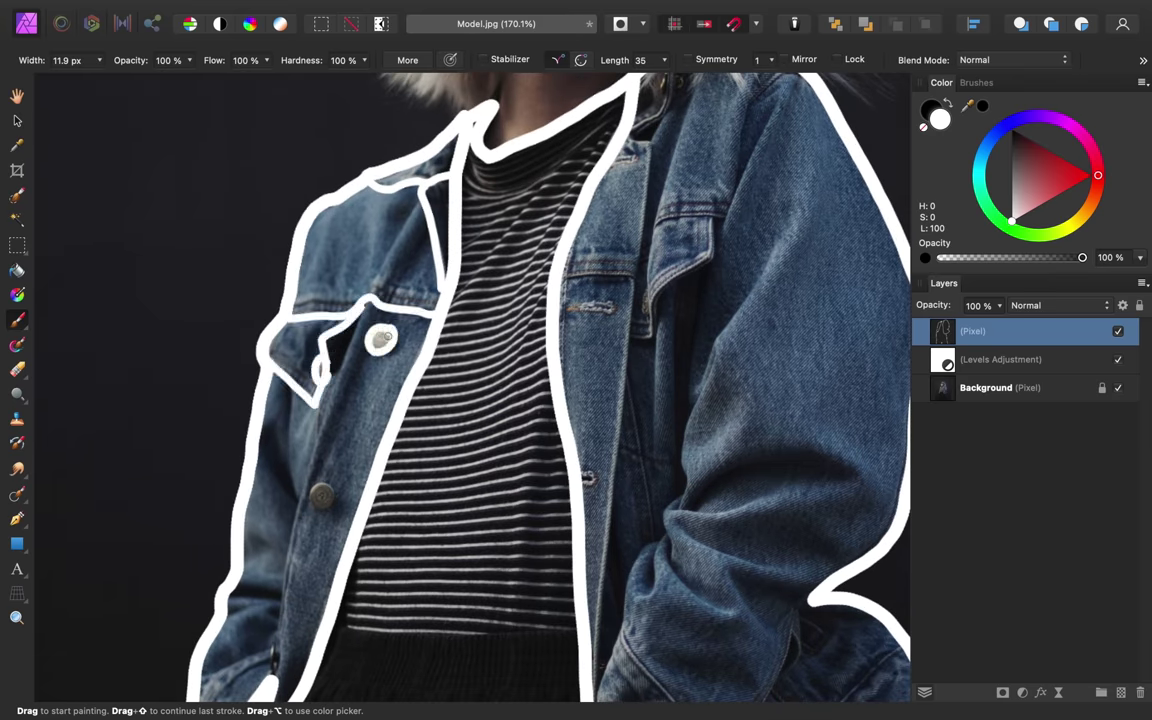
scroll(380, 300, "down", 5)
mouse_move(420, 125)
left_mouse_down()
mouse_move(278, 495)
mouse_move(300, 400)
mouse_move(386, 271)
left_mouse_up()
left_click_drag(430, 463, 675, 463)
left_click_drag(676, 306, 692, 310)
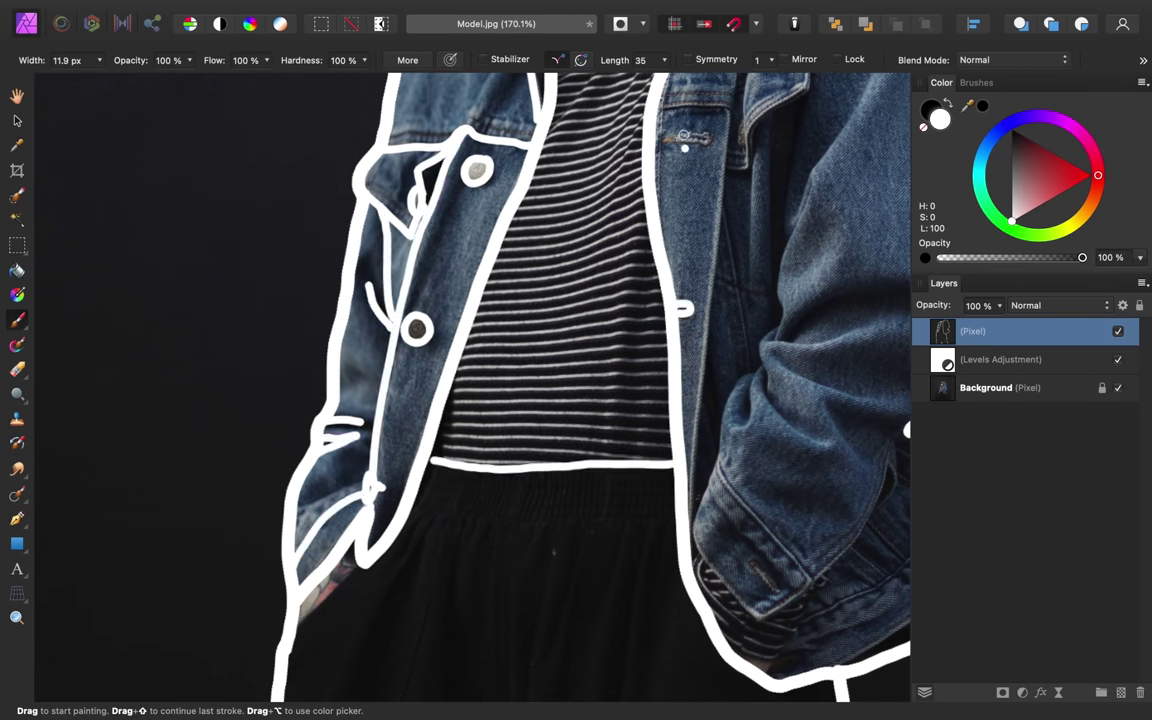
left_click_drag(665, 140, 712, 138)
mouse_move(697, 538)
left_mouse_down()
mouse_move(818, 577)
mouse_move(690, 510)
left_mouse_up()
Add thin white lines for the cuff, right sleeve edge, chest pocket flap and jacket front folds
scroll(690, 510, "right", 4)
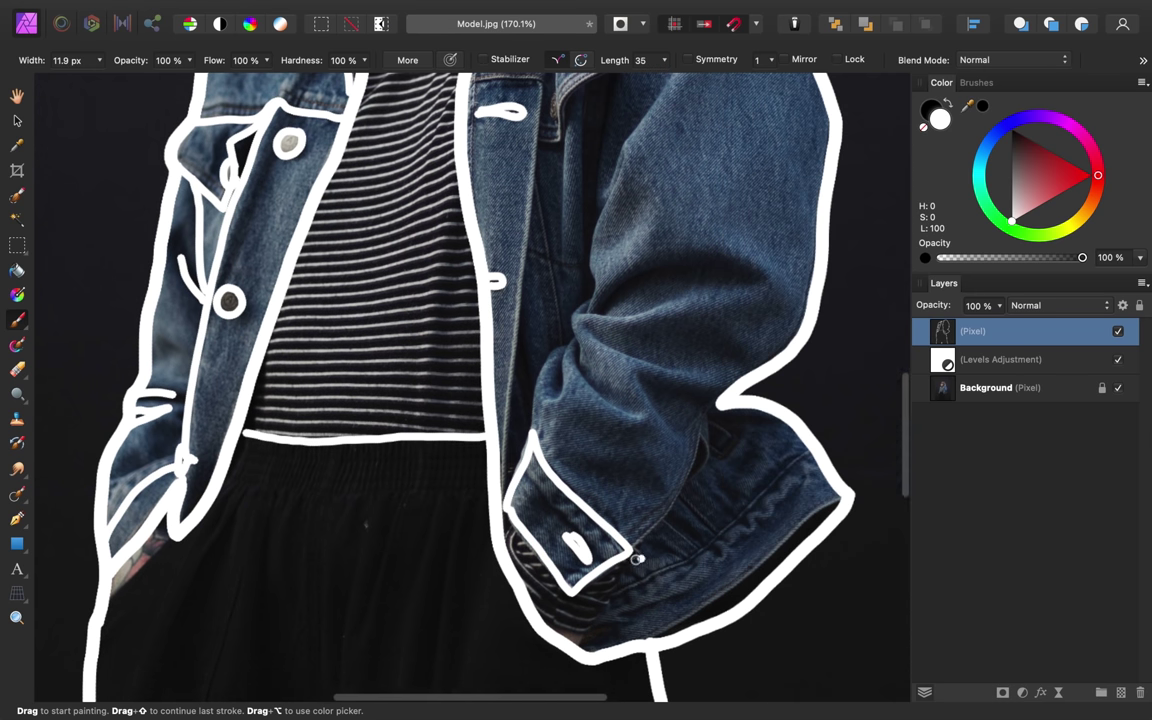
mouse_move(638, 550)
left_mouse_down()
mouse_move(604, 580)
mouse_move(602, 609)
mouse_move(635, 532)
mouse_move(632, 380)
mouse_move(645, 362)
left_mouse_up()
scroll(645, 362, "down", 4)
mouse_move(675, 172)
left_mouse_down()
mouse_move(641, 262)
mouse_move(621, 443)
mouse_move(593, 505)
mouse_move(608, 472)
mouse_move(700, 492)
mouse_move(750, 413)
mouse_move(611, 127)
mouse_move(560, 432)
left_mouse_up()
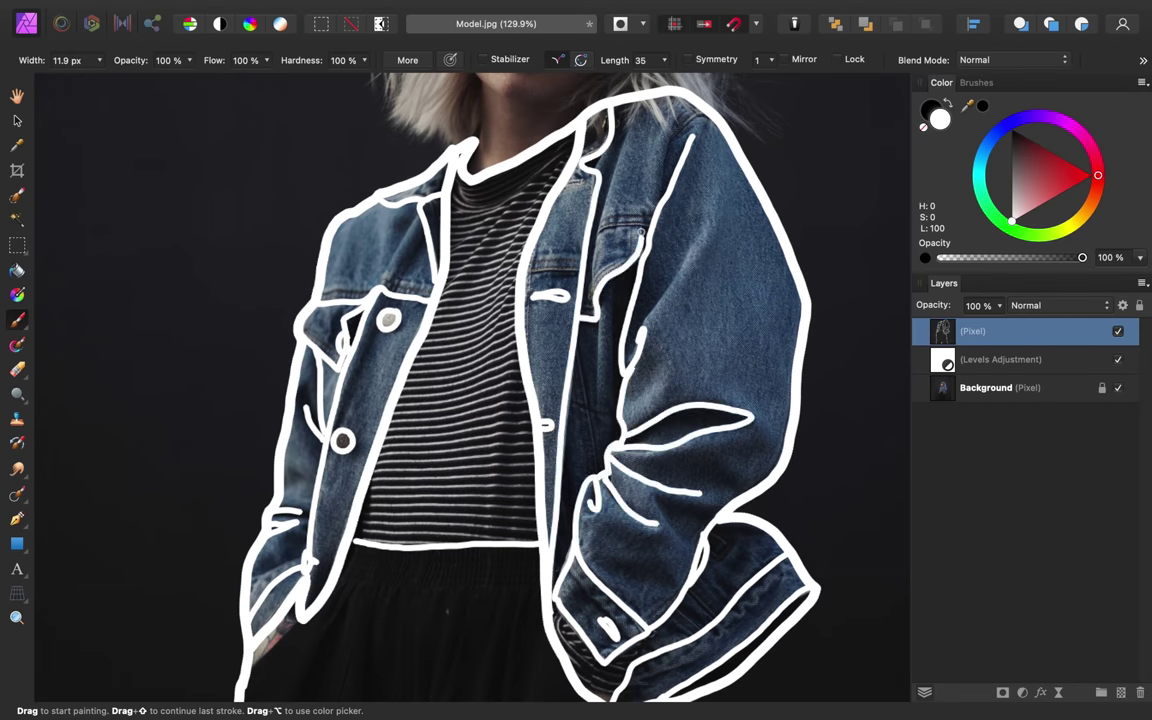
left_click_drag(640, 232, 591, 277)
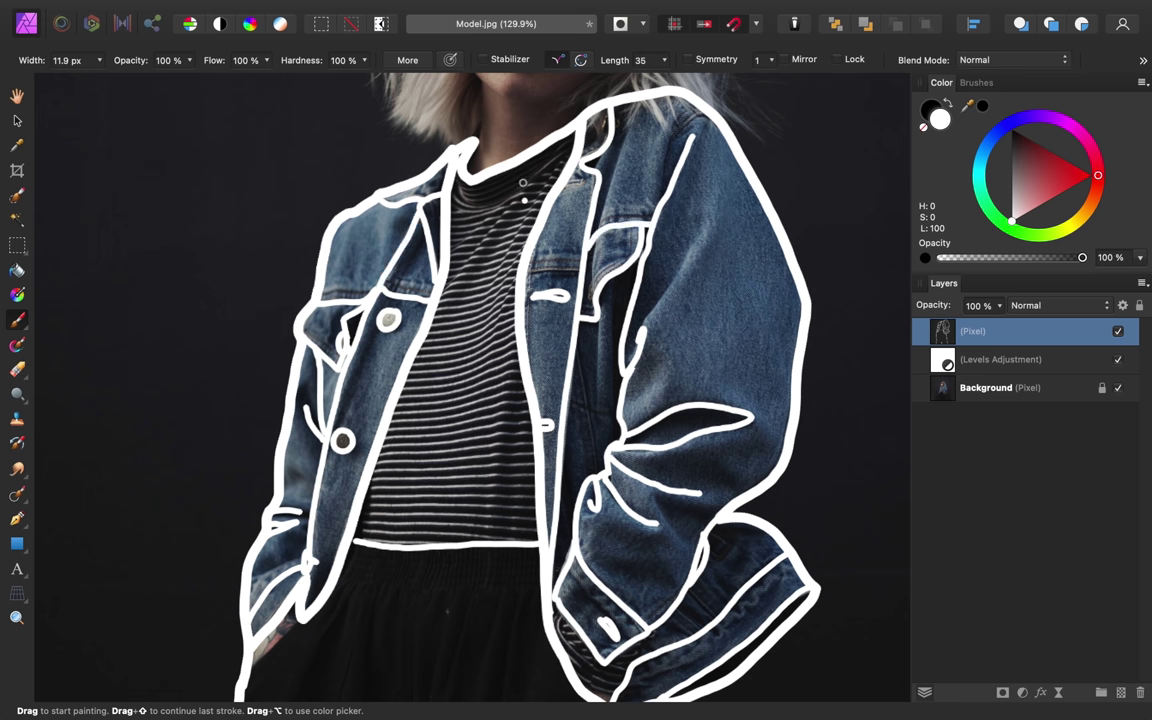
left_click_drag(545, 160, 455, 275)
left_click_drag(538, 195, 480, 318)
left_click_drag(545, 205, 492, 345)
scroll(536, 461, "down", 5)
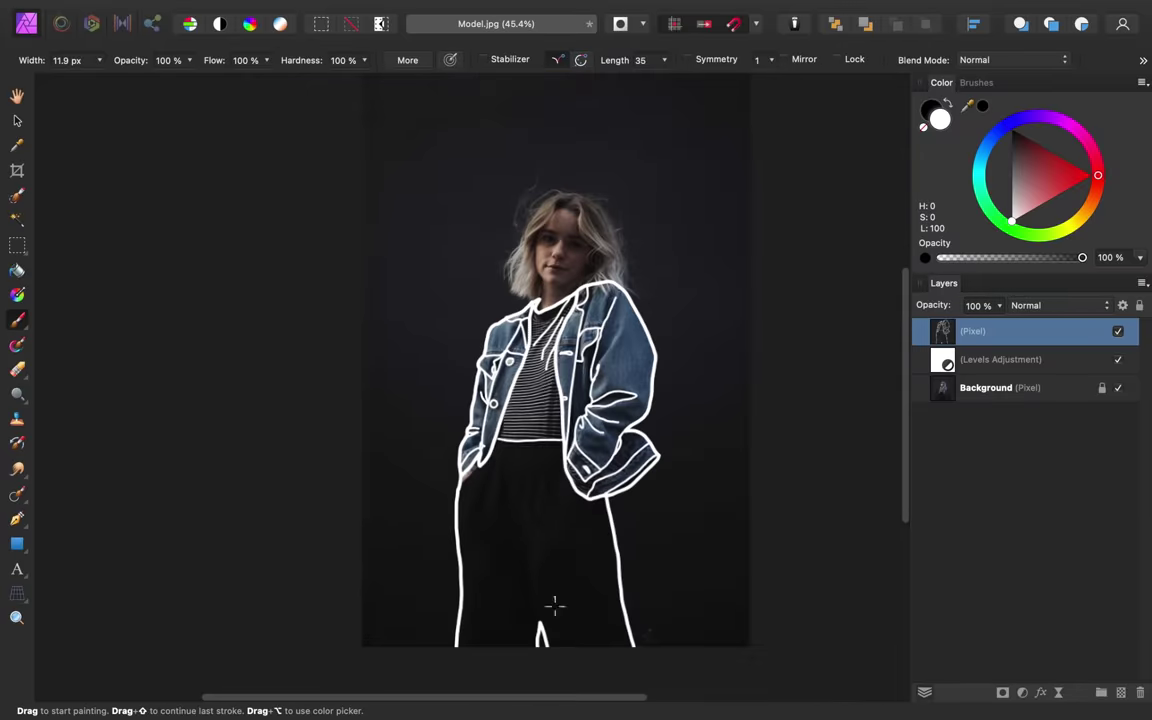
scroll(553, 604, "up", 3)
scroll(791, 348, "down", 3)
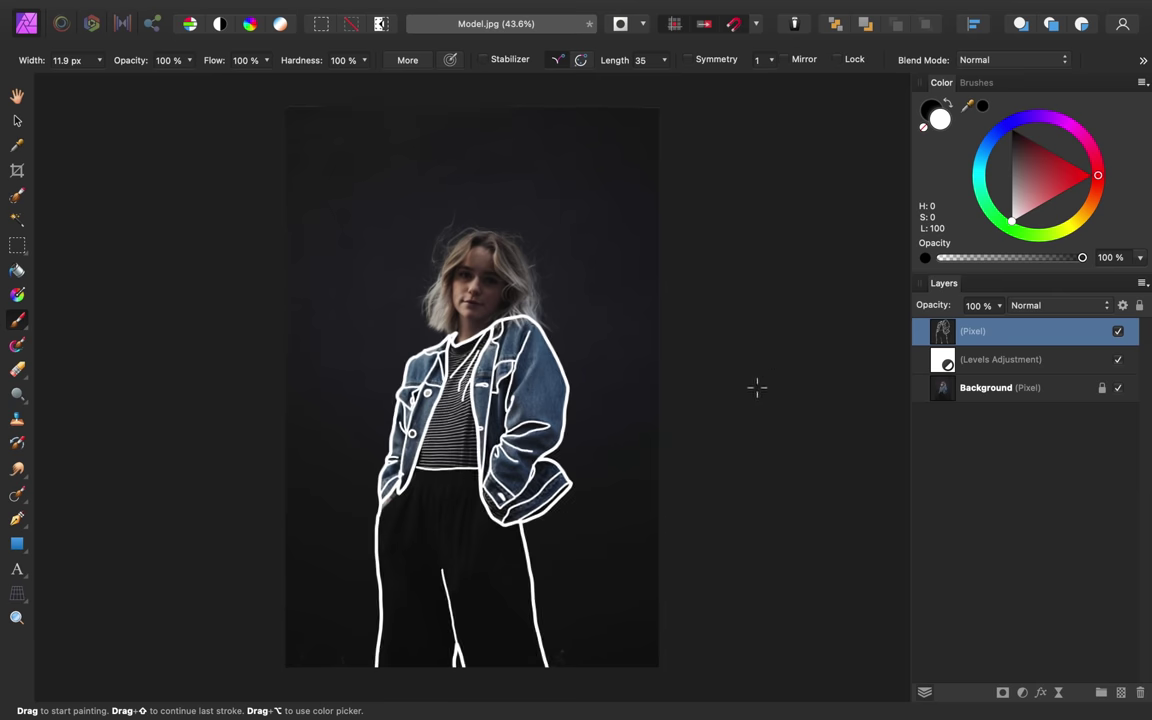
Add a live Gaussian Blur of 0.3 px radius to the white line art layer
scroll(557, 338, "up", 5)
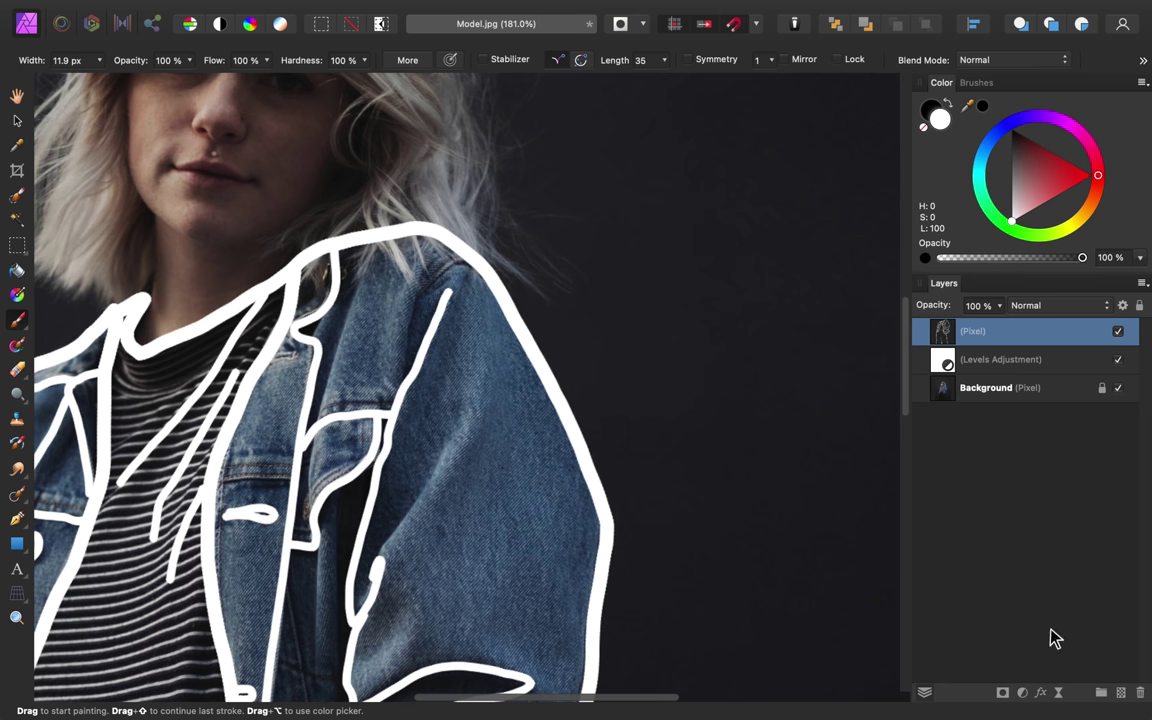
left_click(1058, 694)
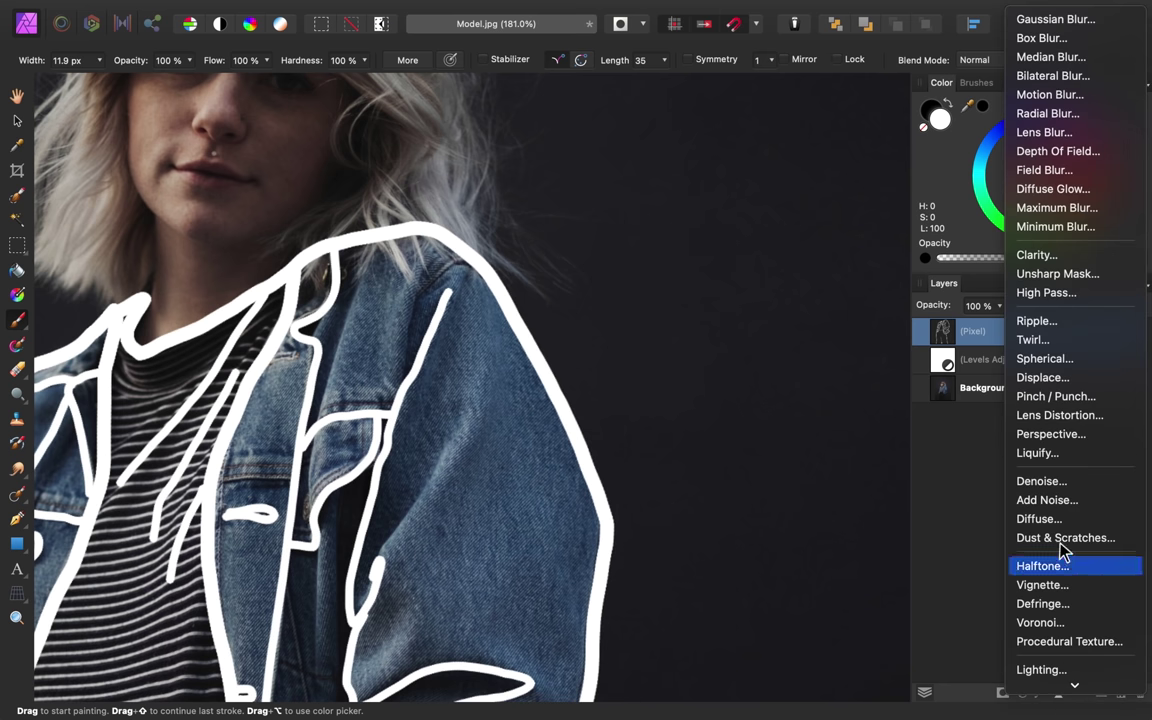
left_click(1087, 19)
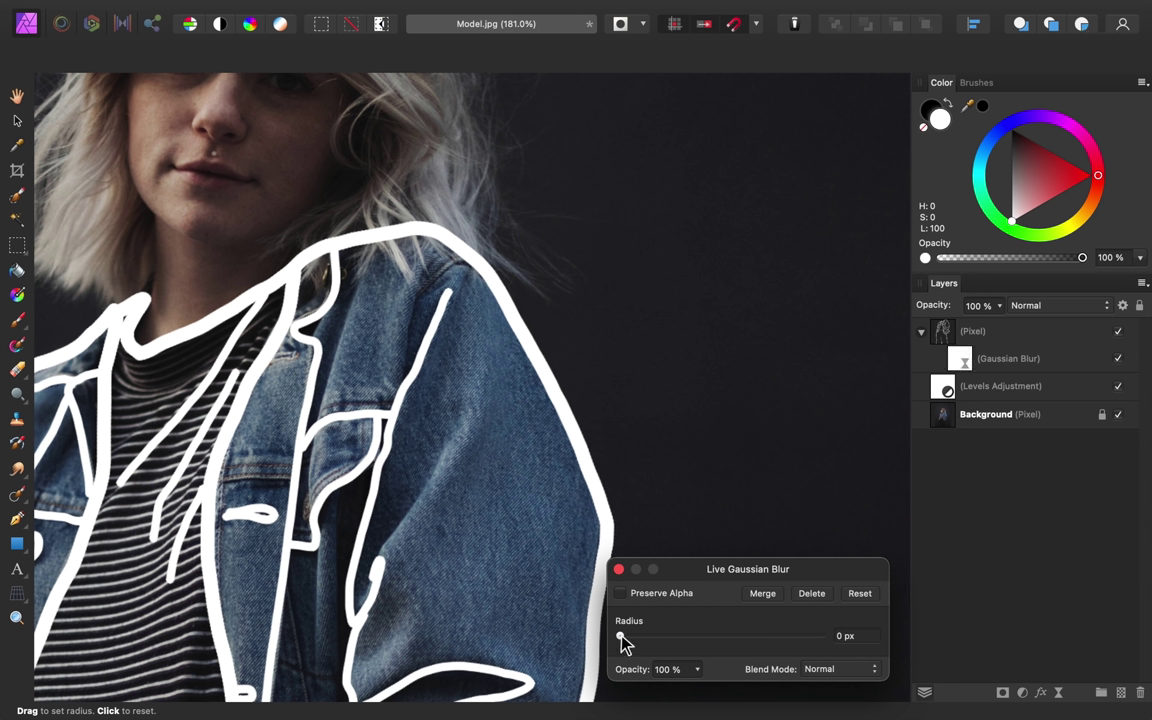
left_click_drag(622, 636, 638, 642)
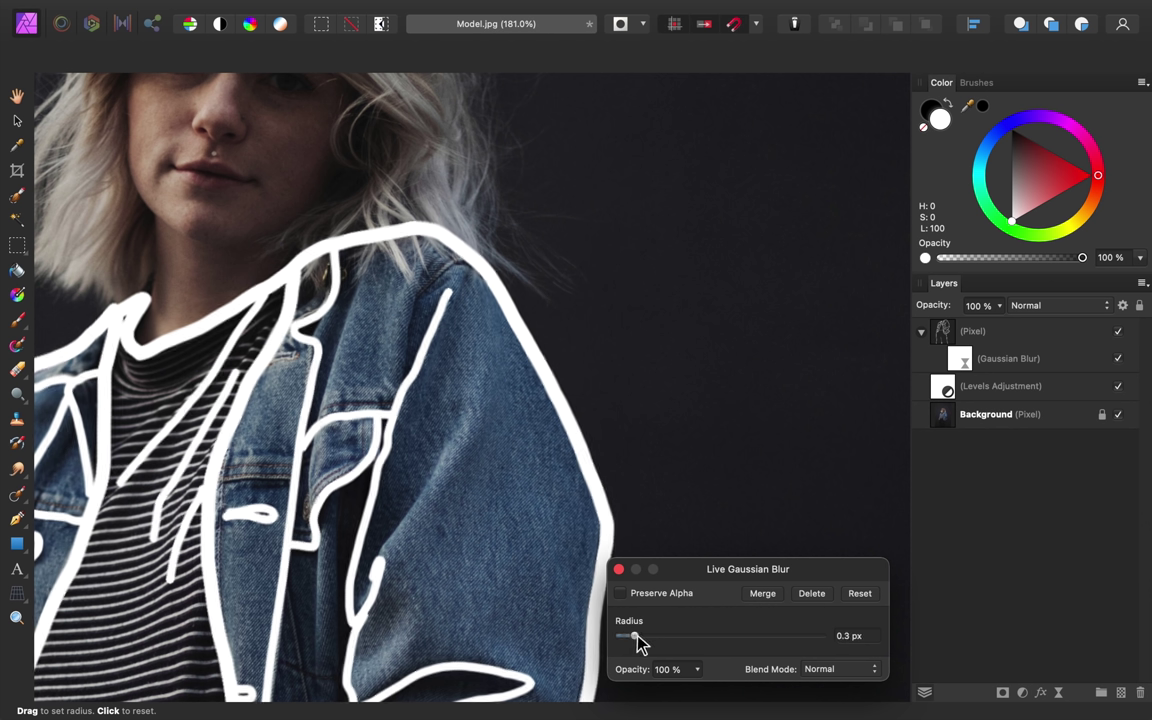
left_click(619, 569)
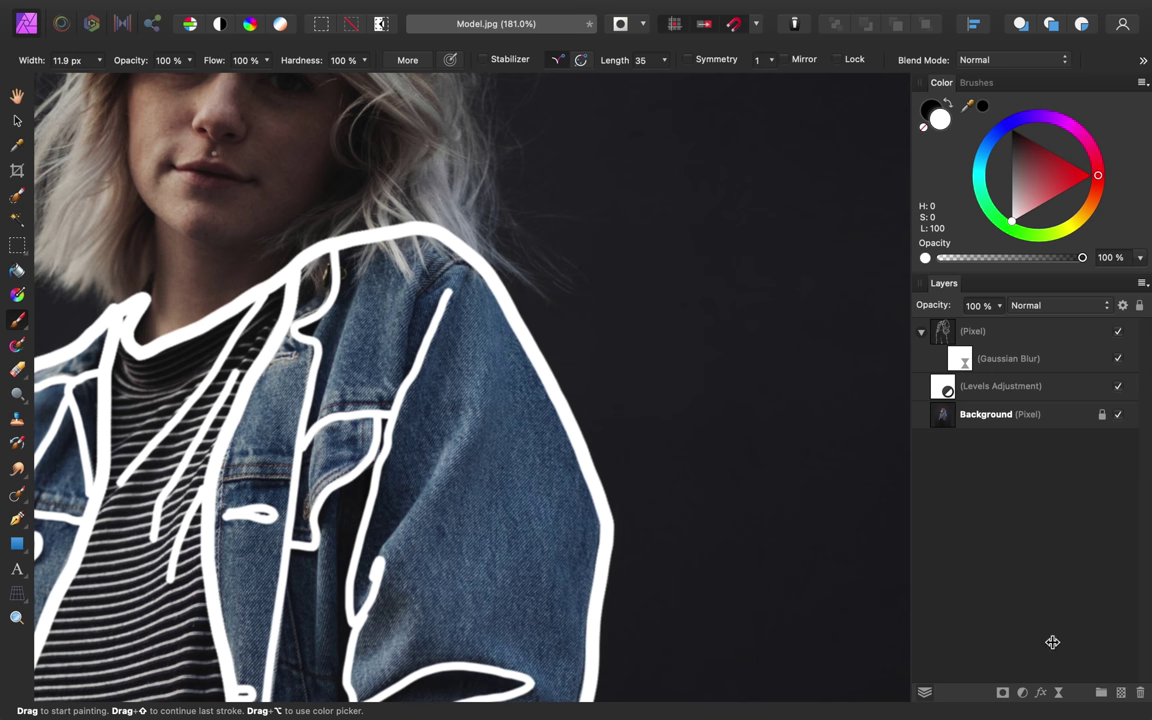
On a new pixel layer, set a magenta brush with 0 % hardness, 20 % flow, 147 px width
left_click(1121, 692)
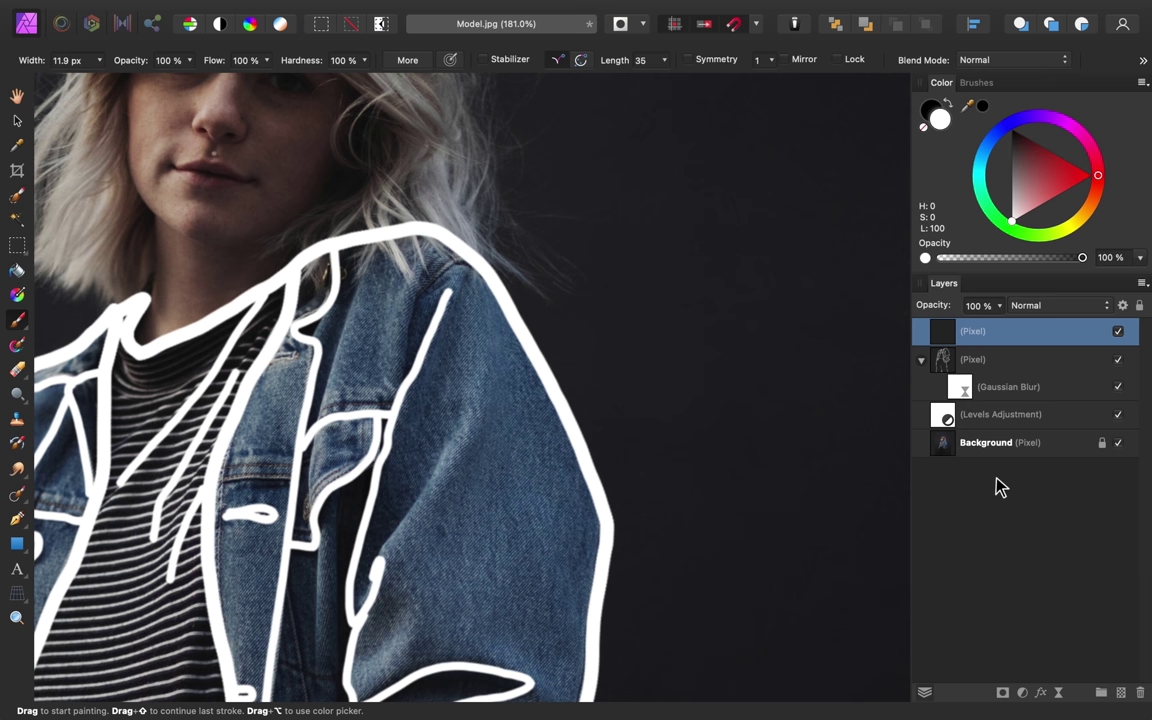
left_click(1073, 132)
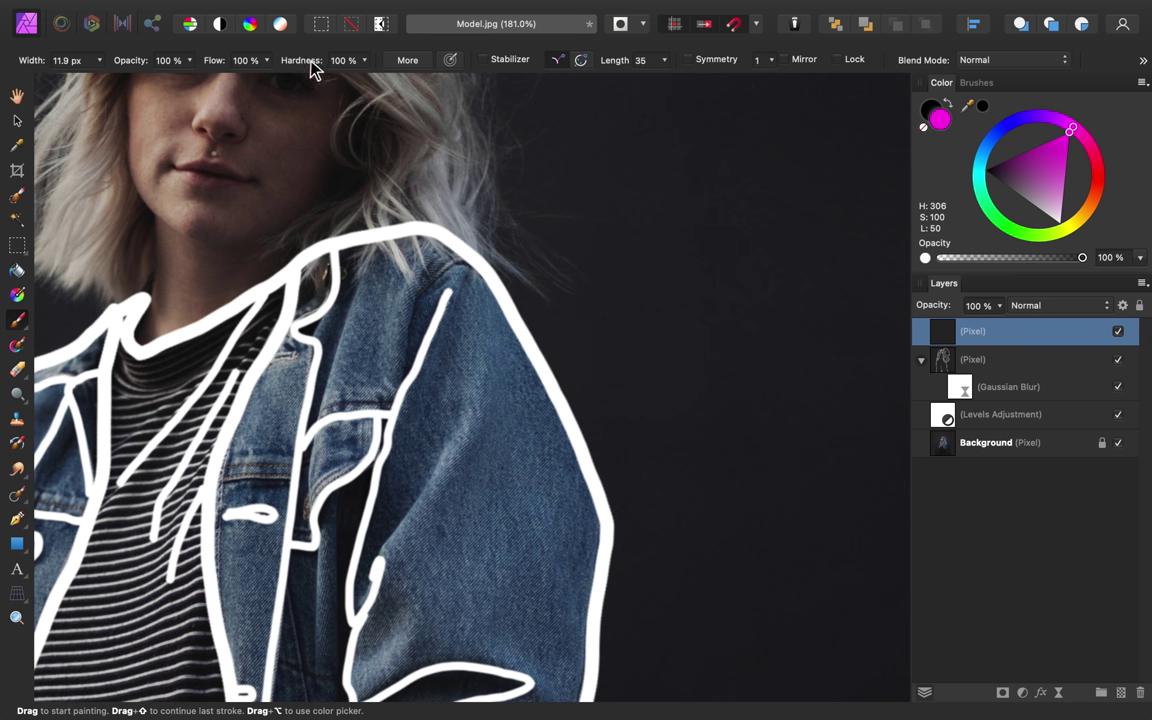
left_click_drag(311, 69, 238, 76)
left_click_drag(214, 60, 200, 61)
scroll(284, 194, "down", 5)
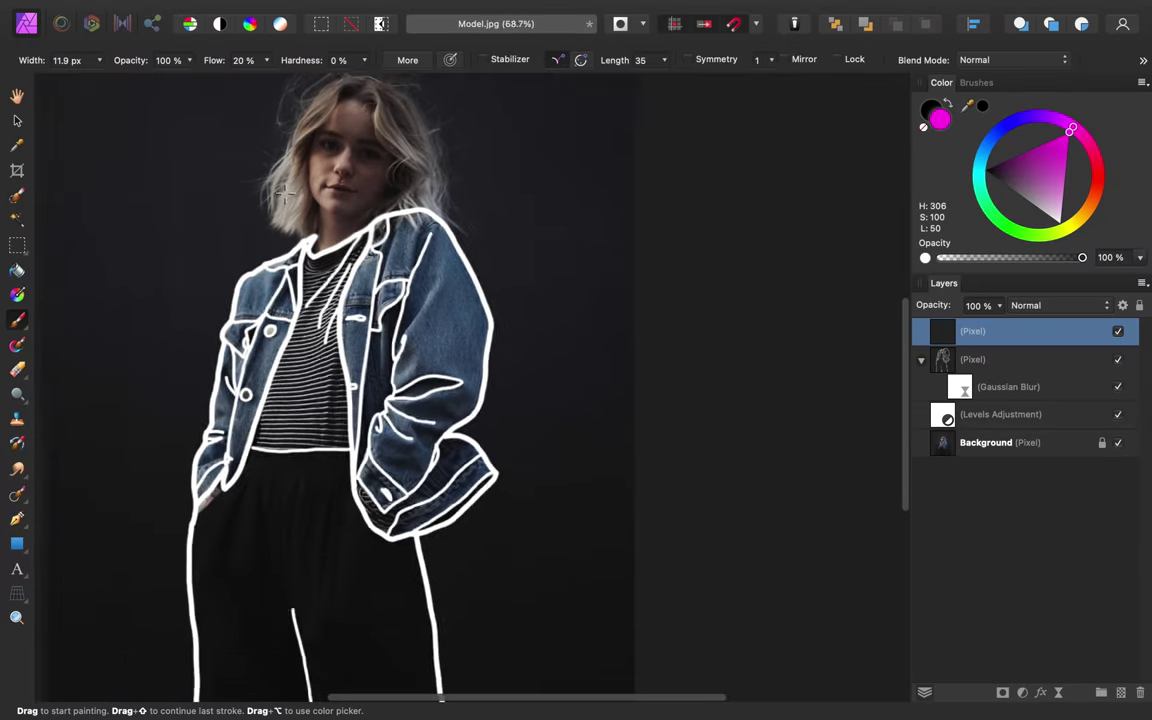
scroll(284, 194, "down", 2)
key("bracketright")
key("bracketright")
key("bracketright")
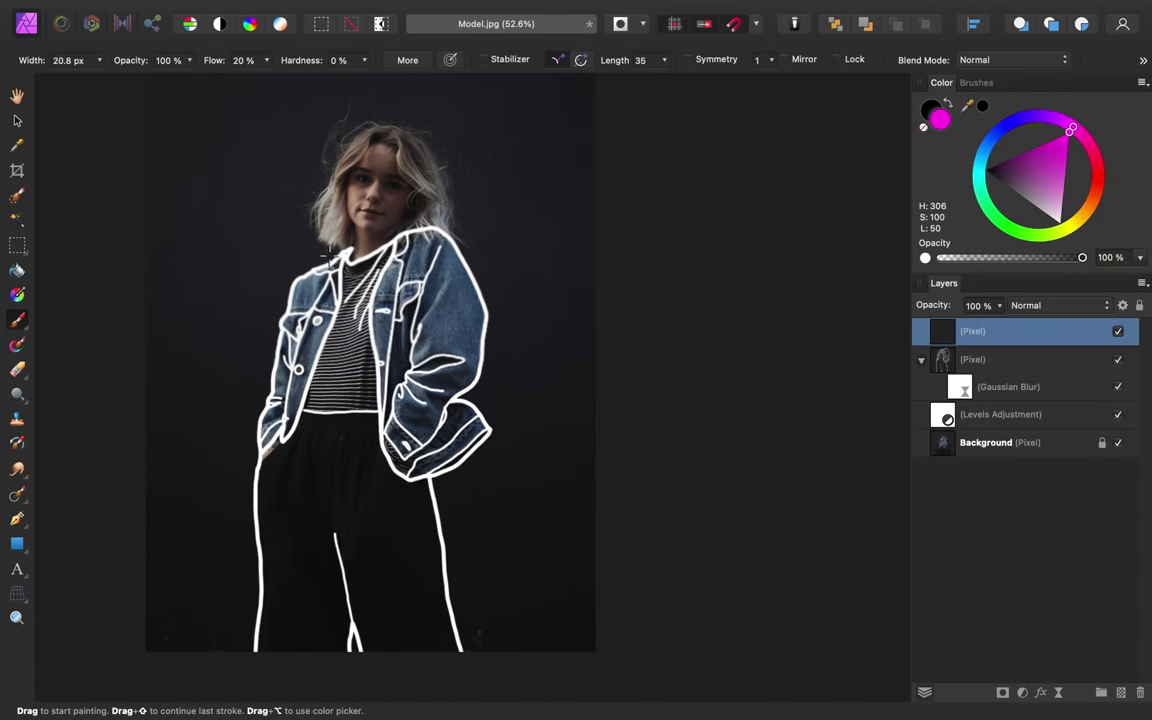
key("bracketright")
key("bracketright")
Paint a magenta glow over the white line art and set that layer to Lighten blending
mouse_move(332, 261)
left_mouse_down()
mouse_move(298, 272)
mouse_move(264, 398)
mouse_move(350, 658)
mouse_move(461, 649)
mouse_move(486, 320)
mouse_move(445, 240)
mouse_move(342, 266)
mouse_move(370, 300)
mouse_move(400, 422)
mouse_move(395, 330)
mouse_move(360, 240)
mouse_move(355, 285)
mouse_move(406, 450)
mouse_move(395, 375)
mouse_move(310, 250)
mouse_move(270, 380)
mouse_move(298, 350)
mouse_move(262, 300)
mouse_move(275, 370)
mouse_move(317, 268)
mouse_move(427, 343)
left_mouse_up()
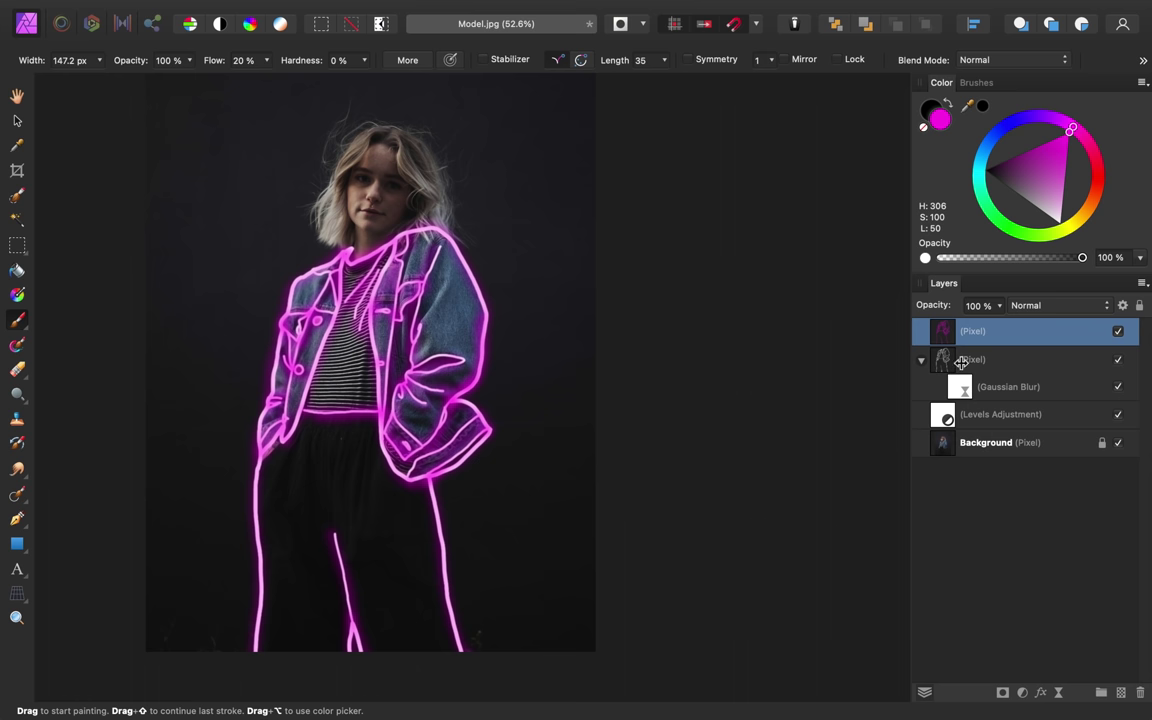
left_click(1048, 305)
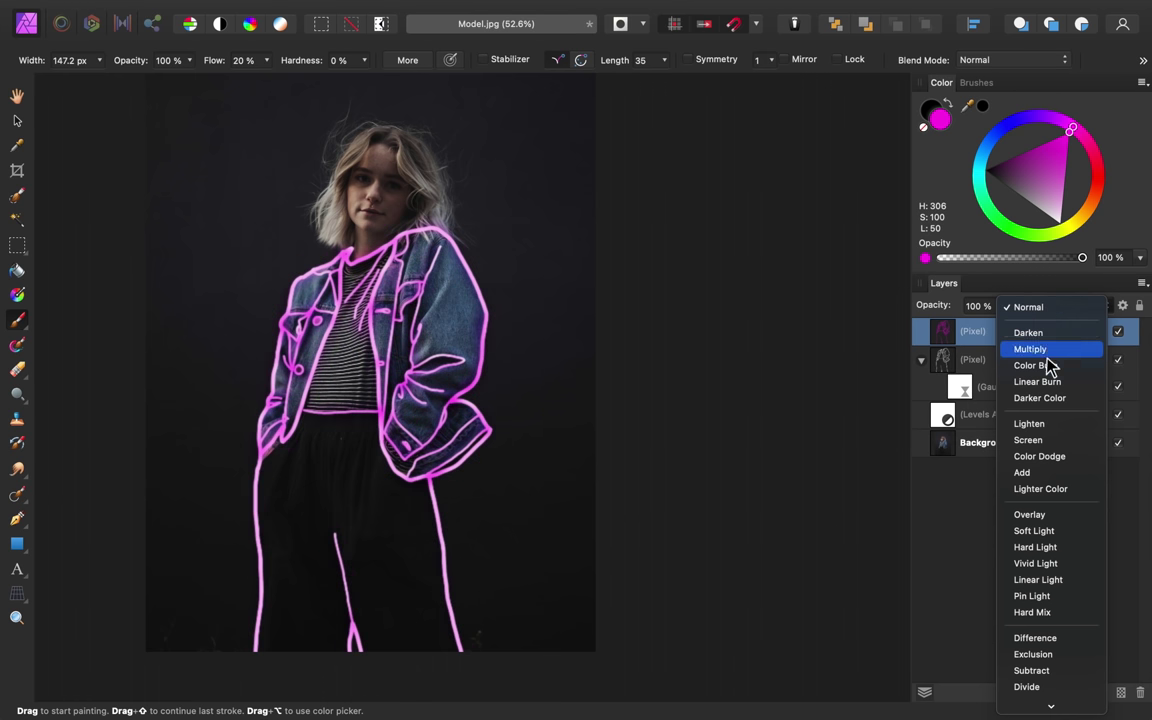
left_click(1058, 424)
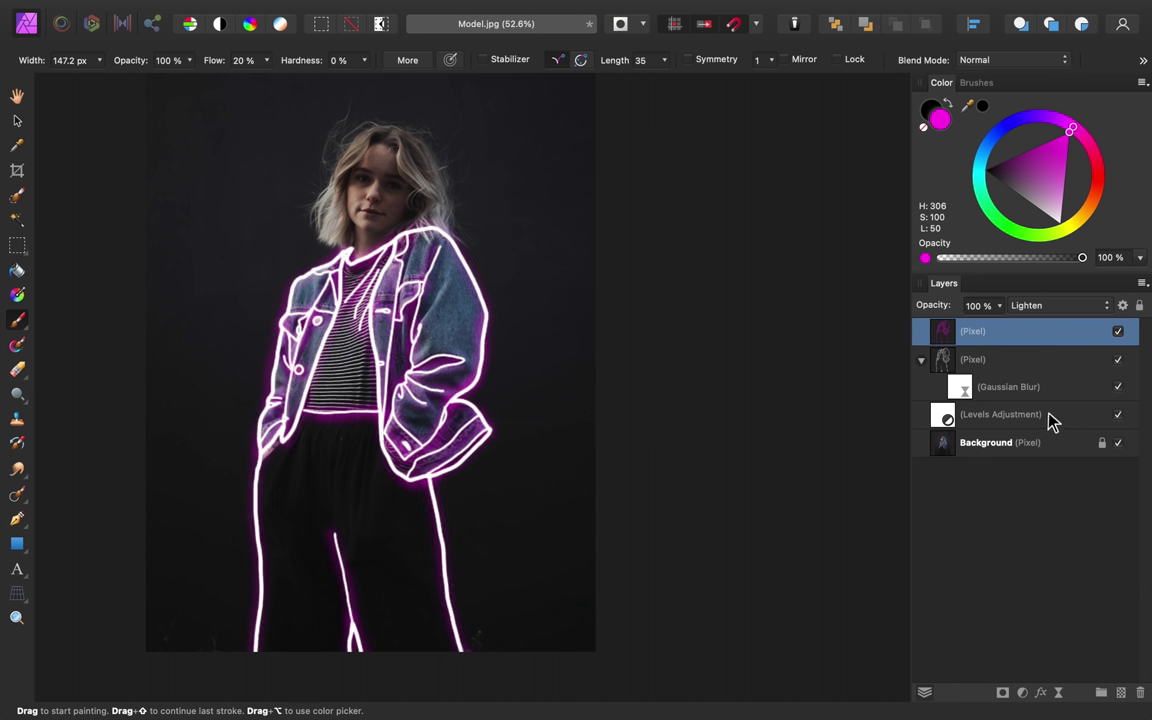
Add a live Gaussian Blur of about 5.3 px to the glow layer and collapse both filter rows
left_click(1059, 693)
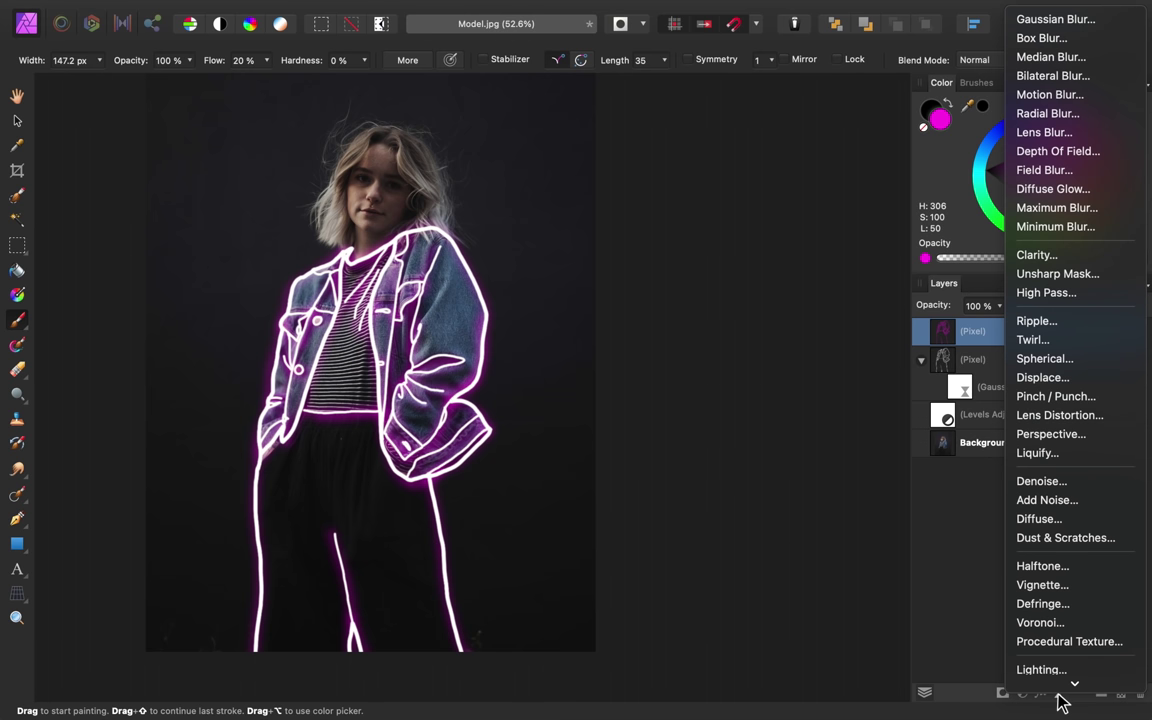
left_click(1078, 24)
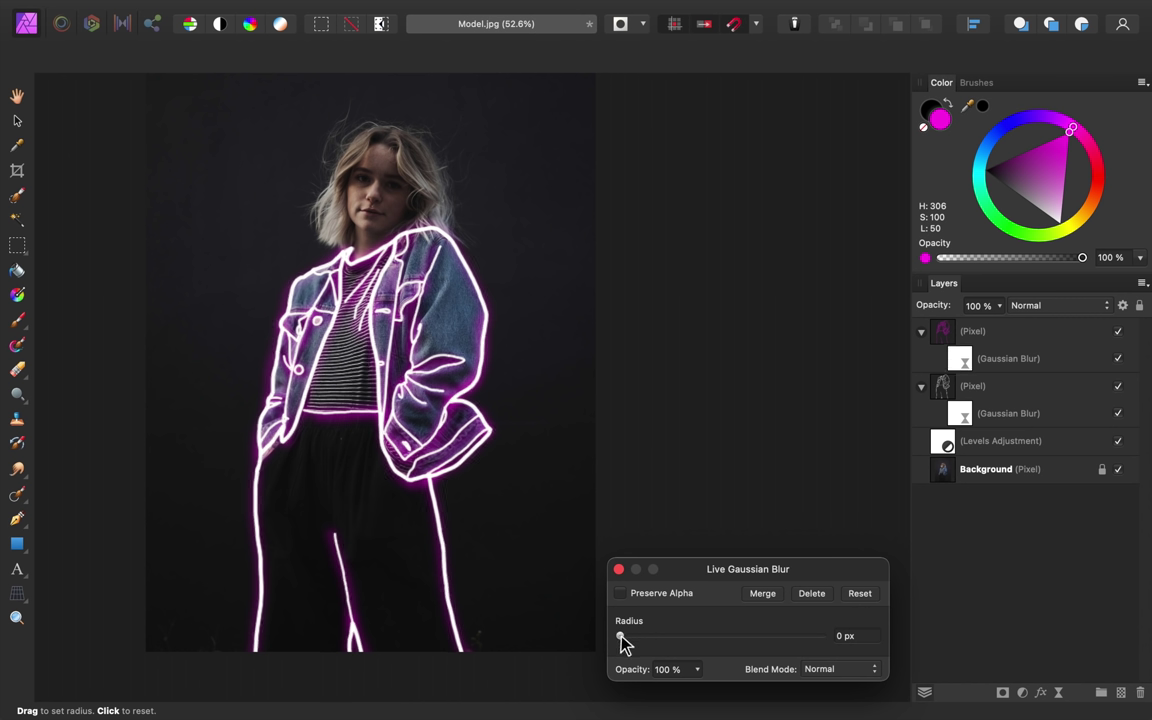
left_click_drag(660, 637, 687, 657)
left_click(619, 569)
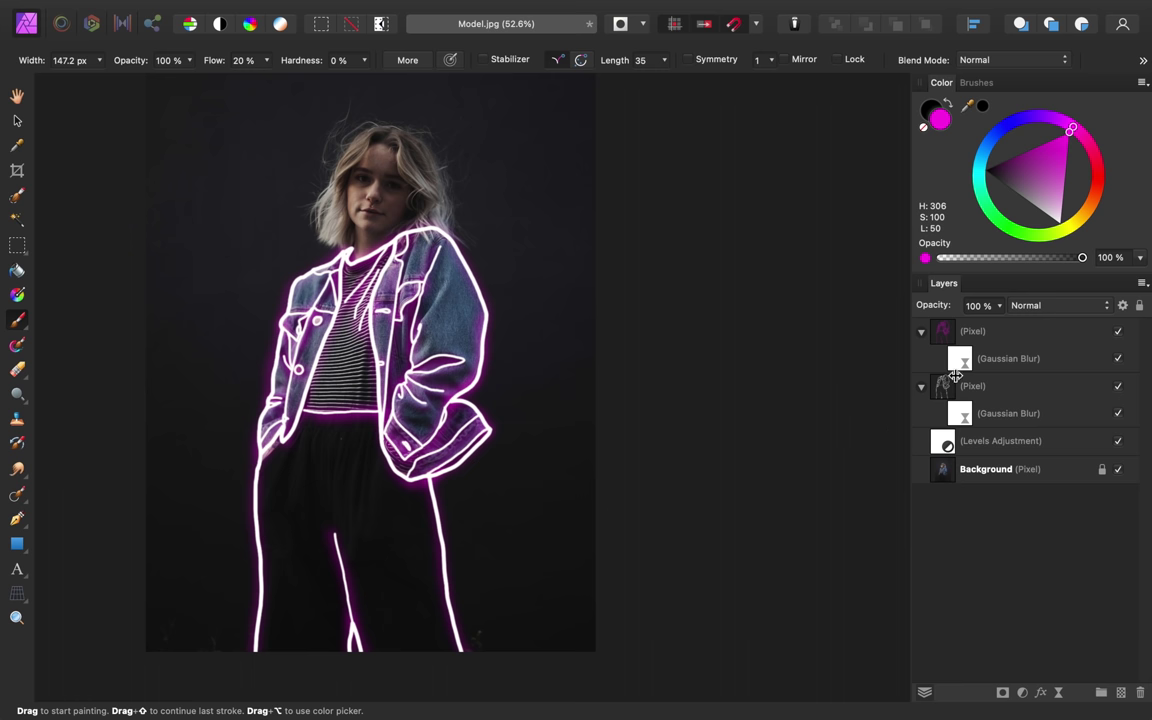
left_click(921, 333)
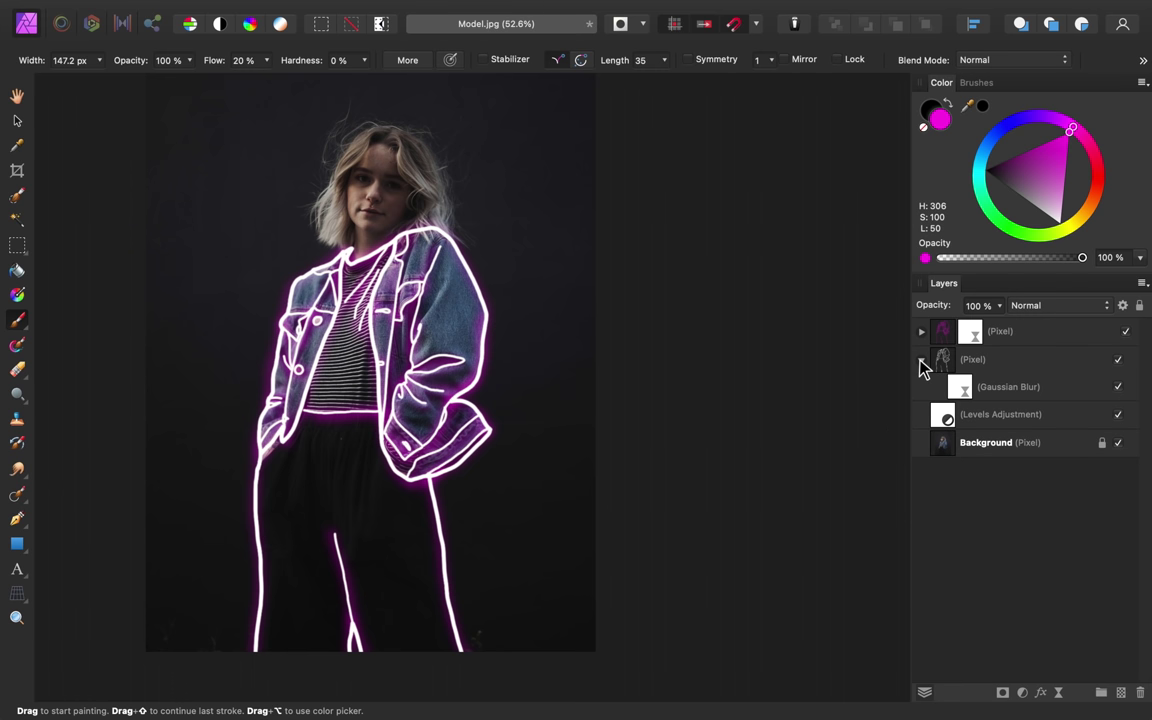
left_click(921, 361)
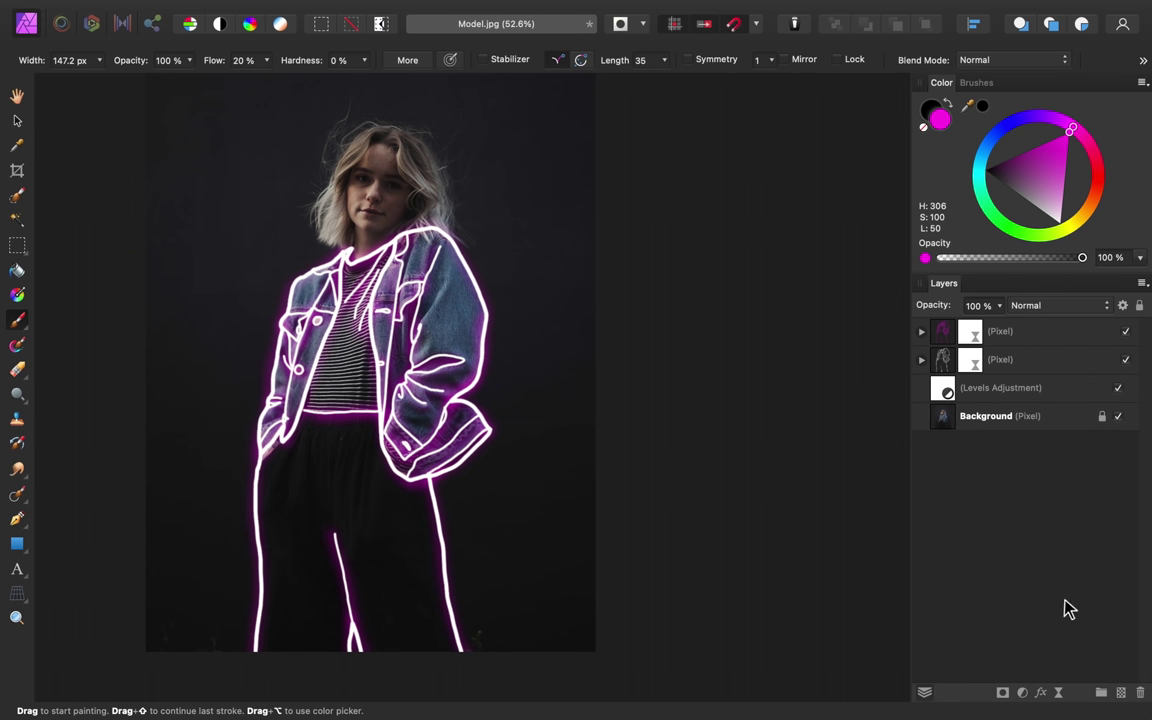
On a new layer, paint a 391.5 px magenta haze around the figure, blended in Lighten mode
left_click(1122, 694)
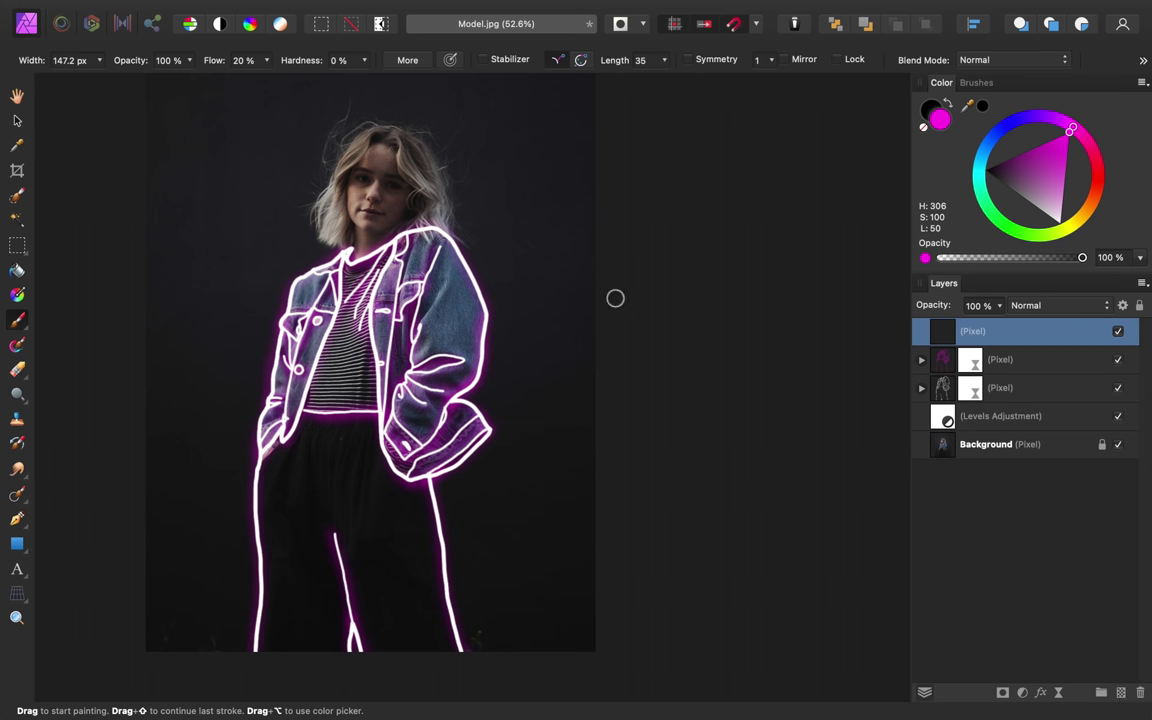
key("bracketright")
key("bracketright")
key("bracketright")
key("bracketright")
key("bracketright")
key("bracketright")
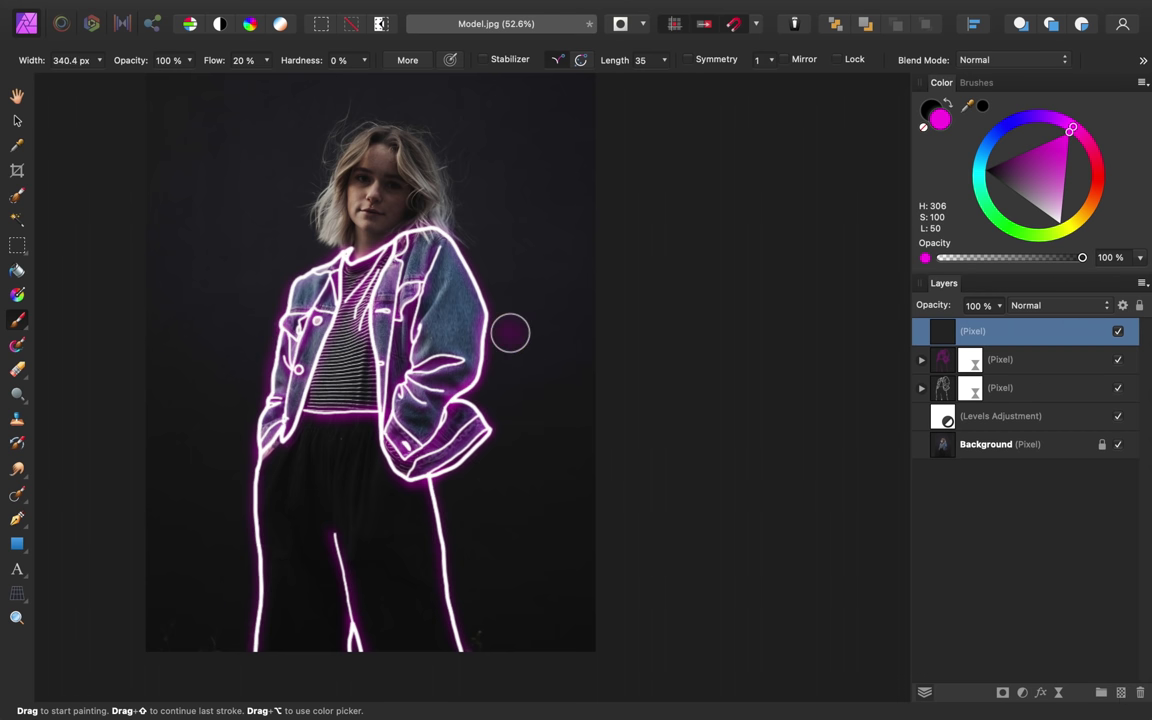
mouse_move(305, 245)
left_mouse_down()
mouse_move(249, 463)
mouse_move(222, 640)
left_mouse_up()
mouse_move(479, 667)
left_mouse_down()
mouse_move(480, 400)
mouse_move(340, 200)
mouse_move(285, 290)
left_mouse_up()
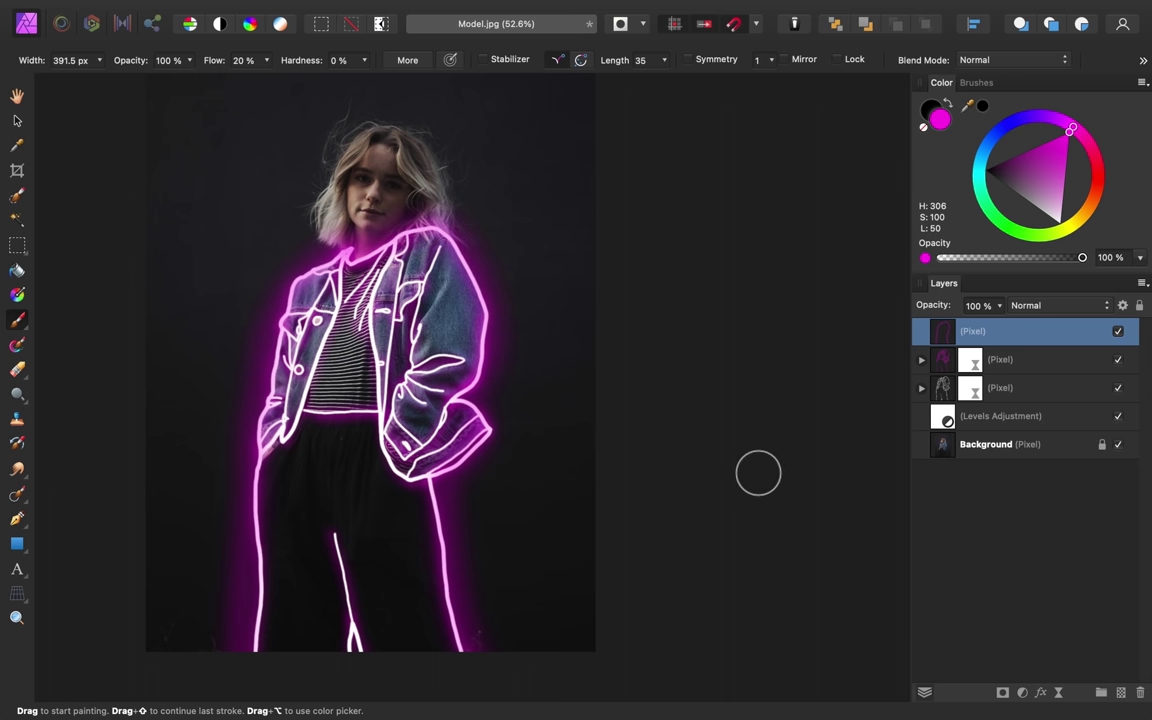
left_click(1040, 306)
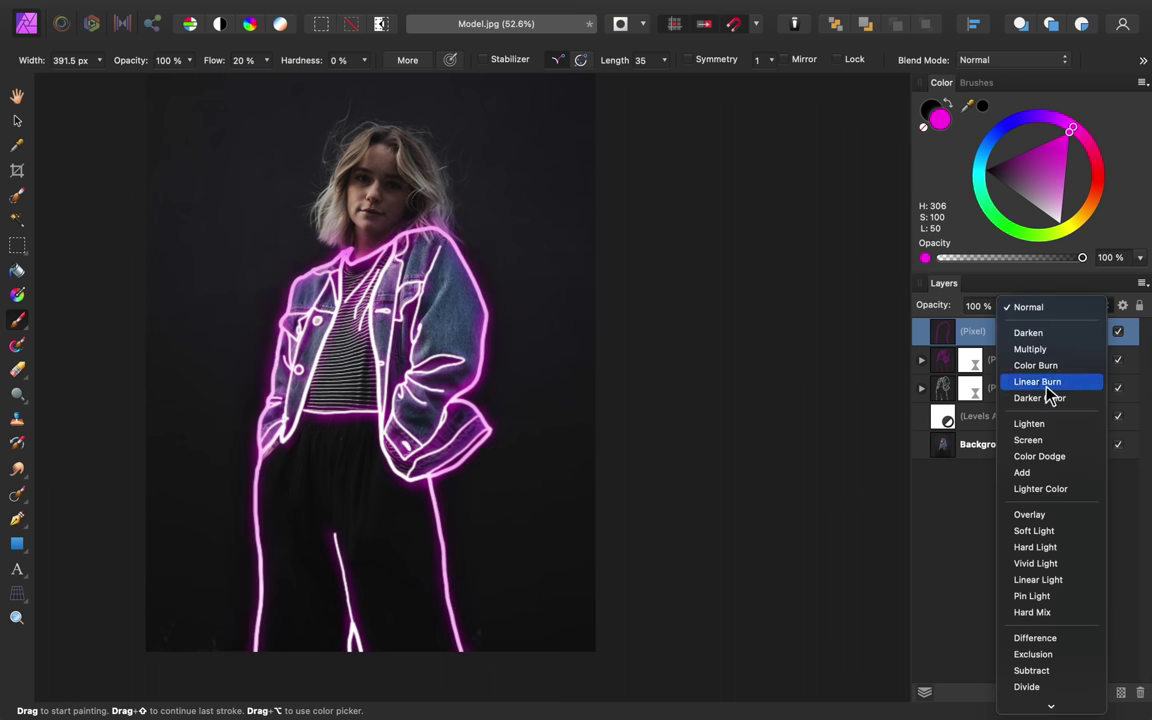
left_click(1040, 424)
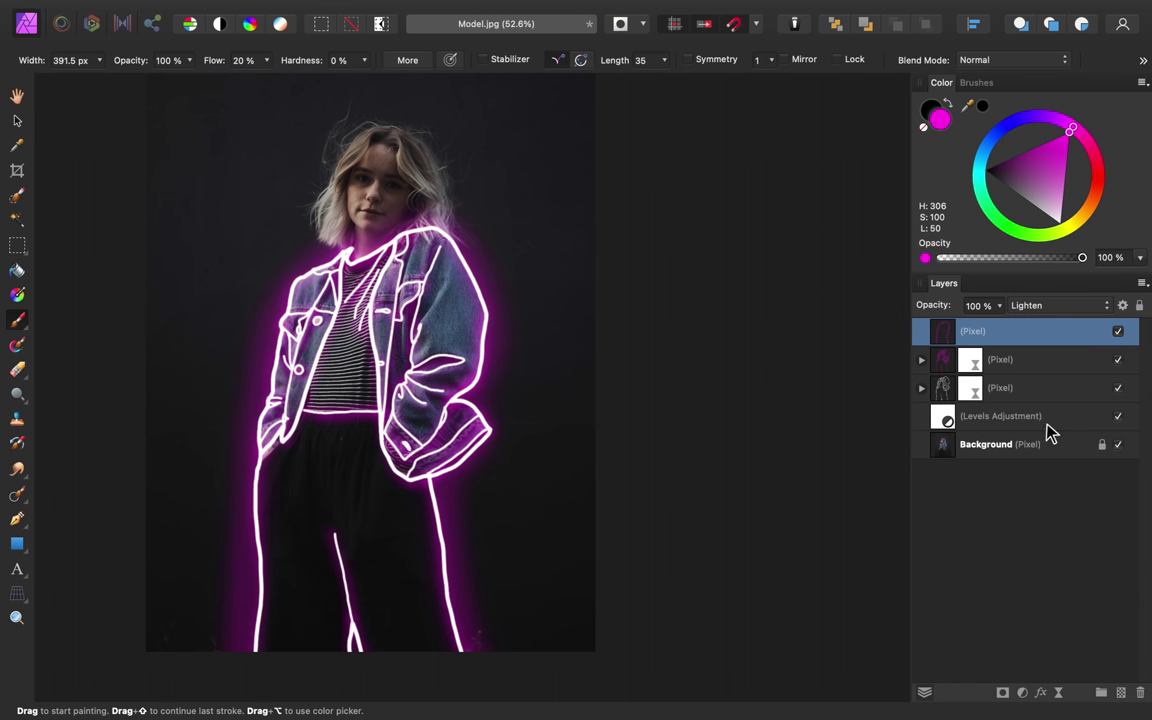
Add a live Gaussian Blur of 57.7 px radius to the magenta haze layer
left_click(1059, 692)
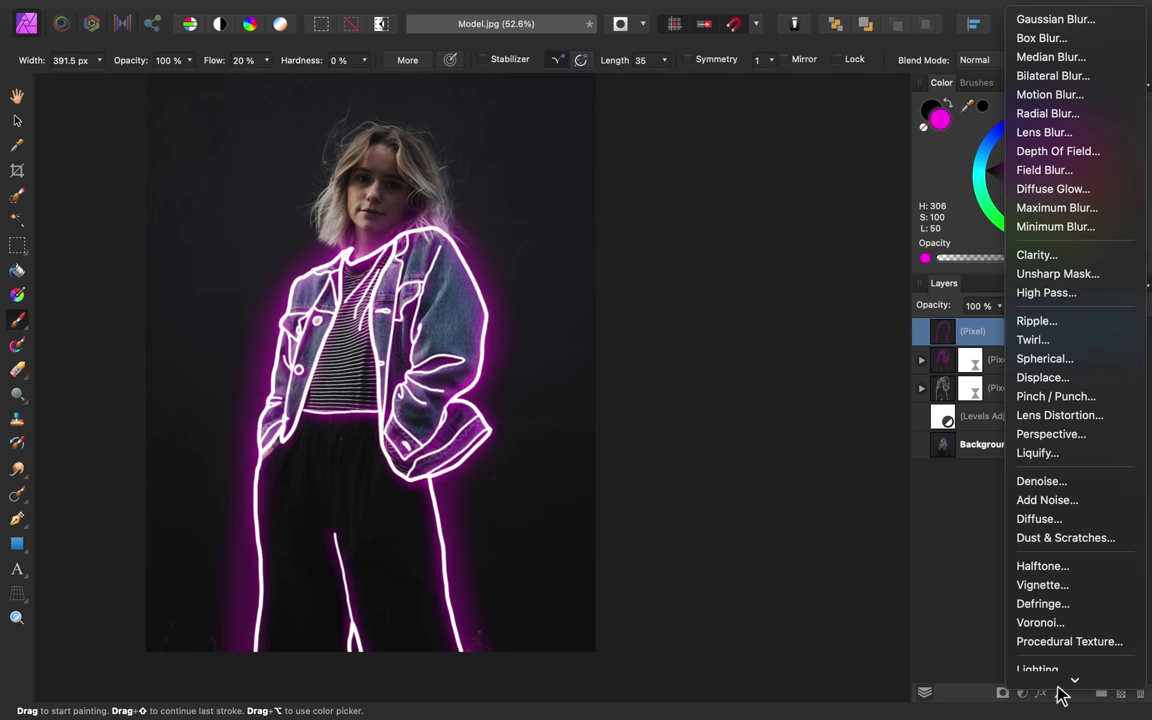
left_click(1093, 20)
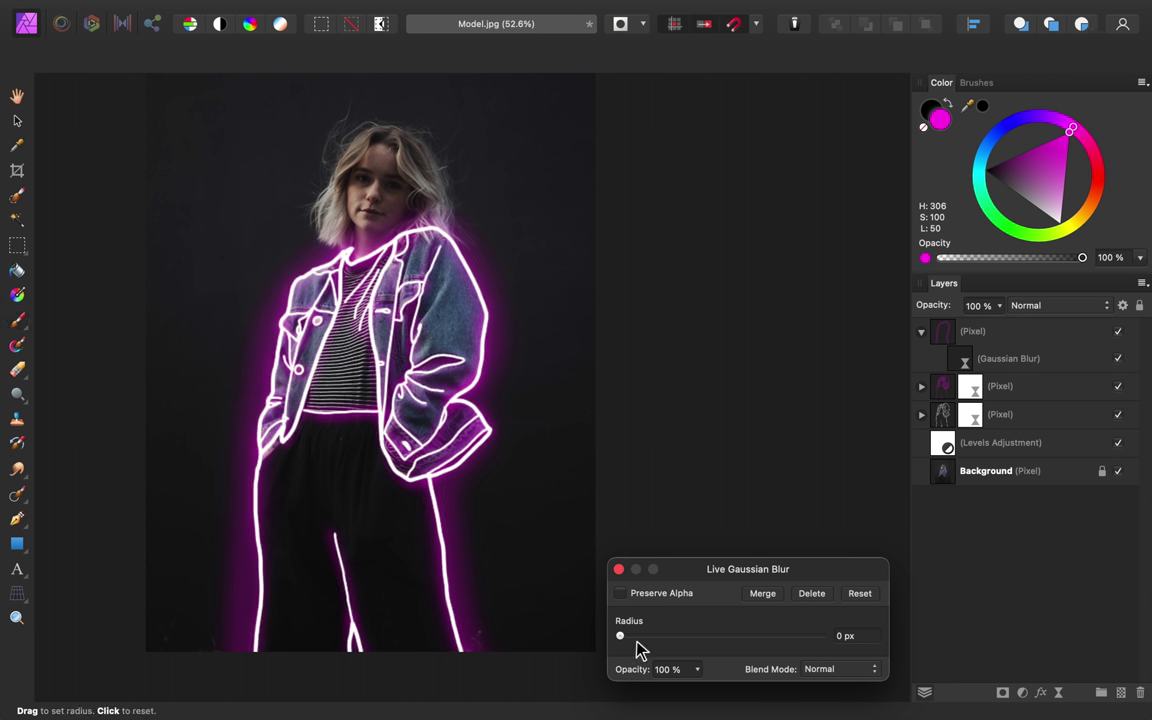
mouse_move(621, 638)
left_mouse_down()
mouse_move(812, 645)
mouse_move(789, 648)
mouse_move(801, 650)
left_mouse_up()
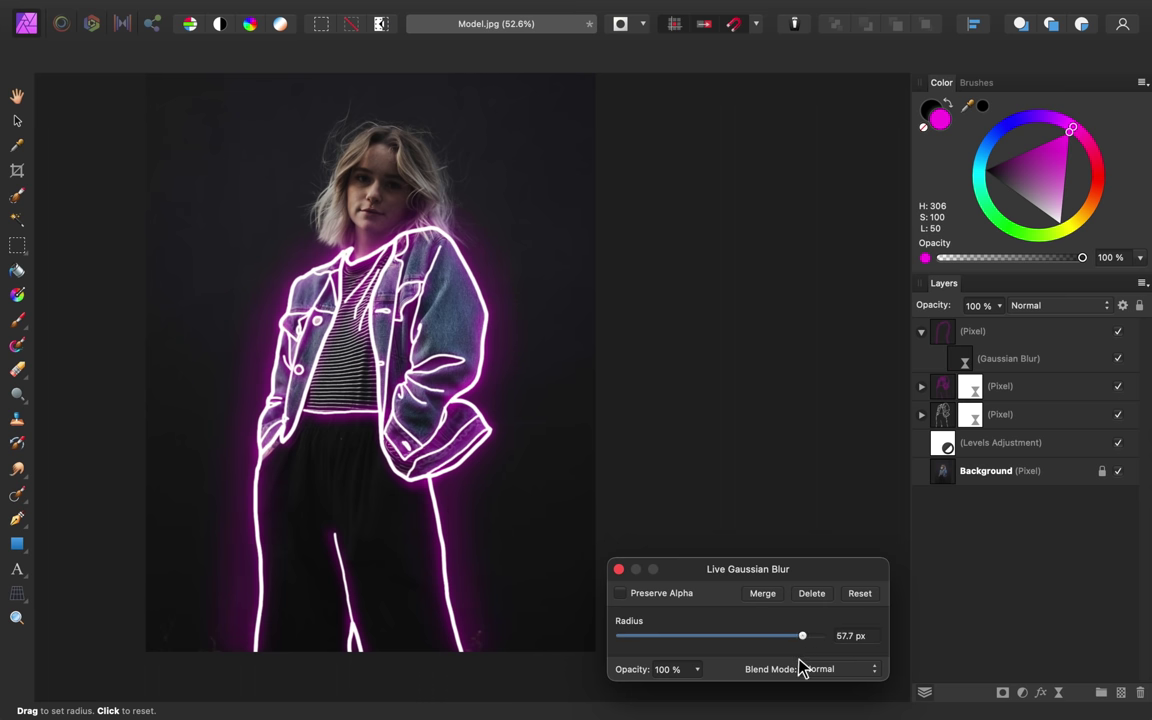
left_click(618, 569)
key("b")
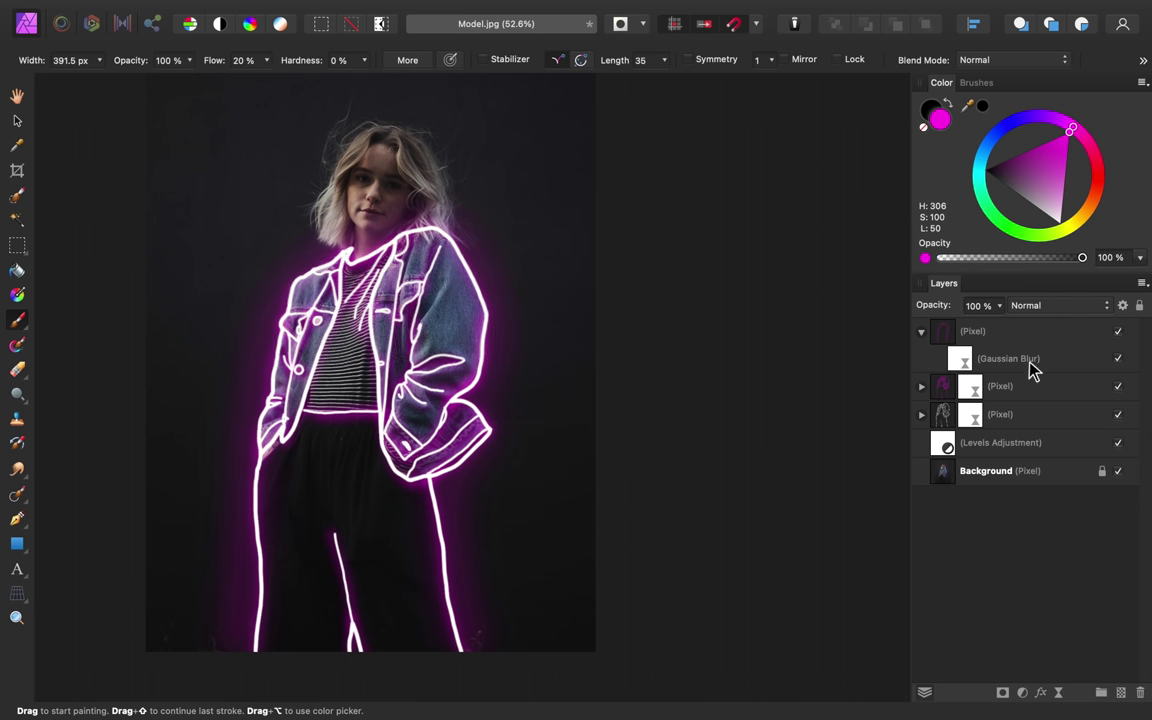
Compare the haze on and off, then set its layer opacity to 73%
left_click(1119, 334)
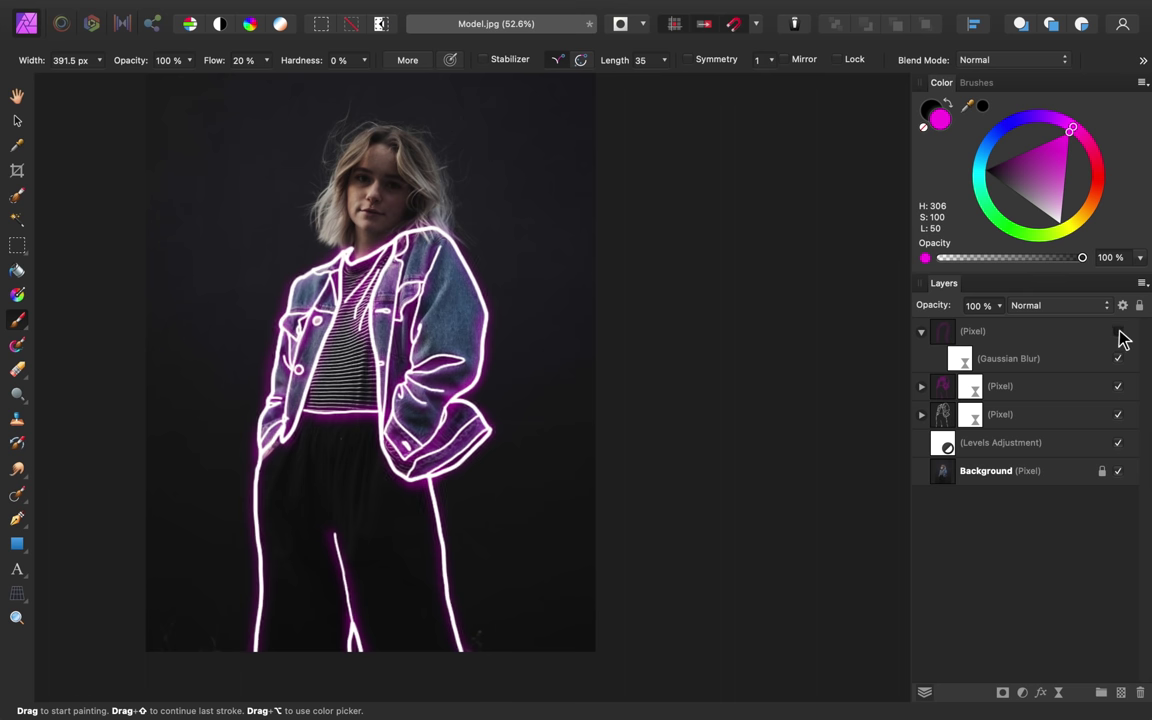
left_click(1120, 336)
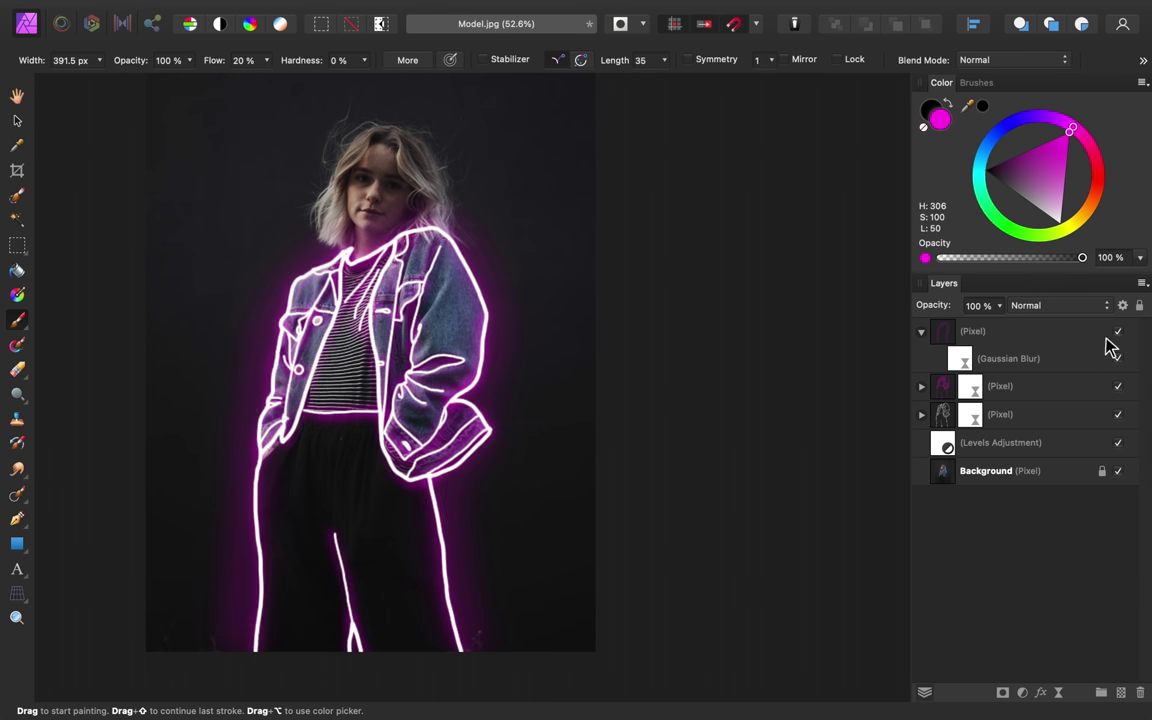
left_click(975, 332)
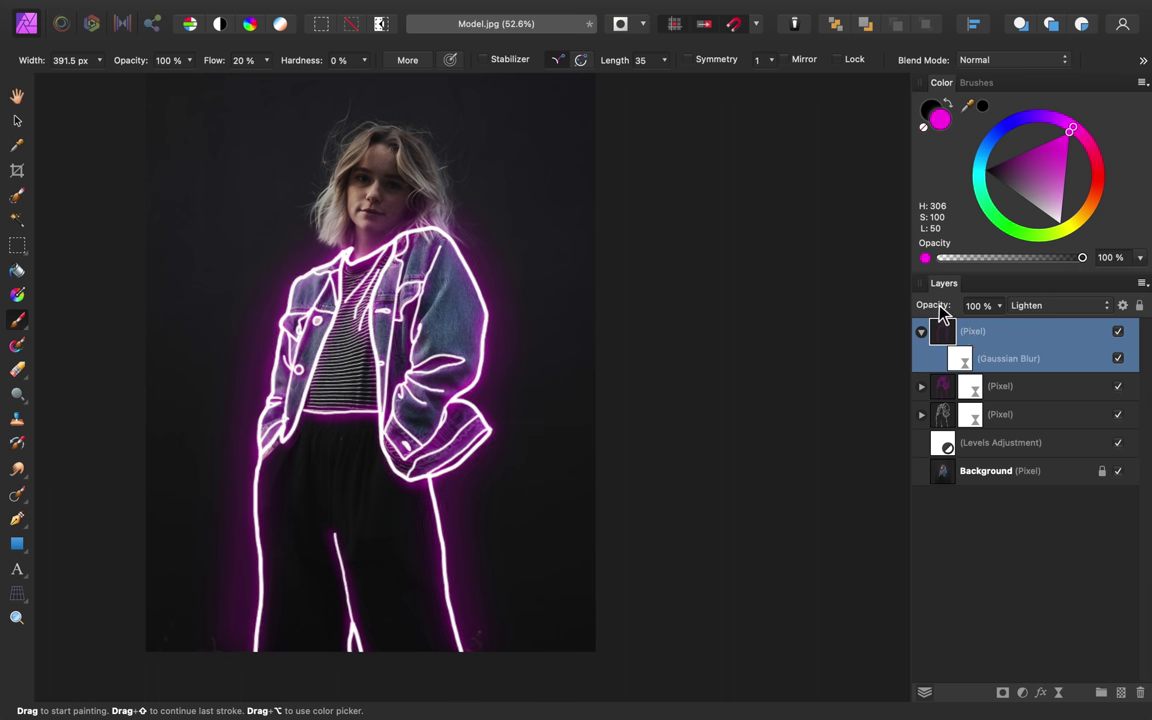
left_click_drag(941, 306, 913, 312)
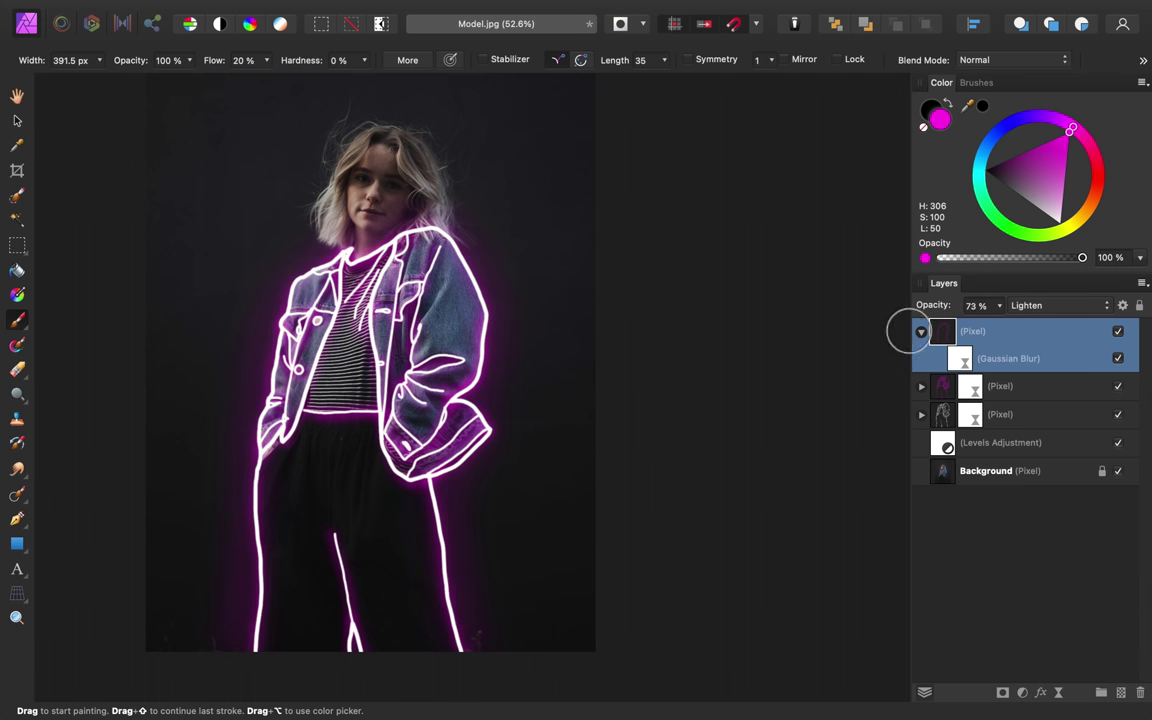
left_click(921, 331)
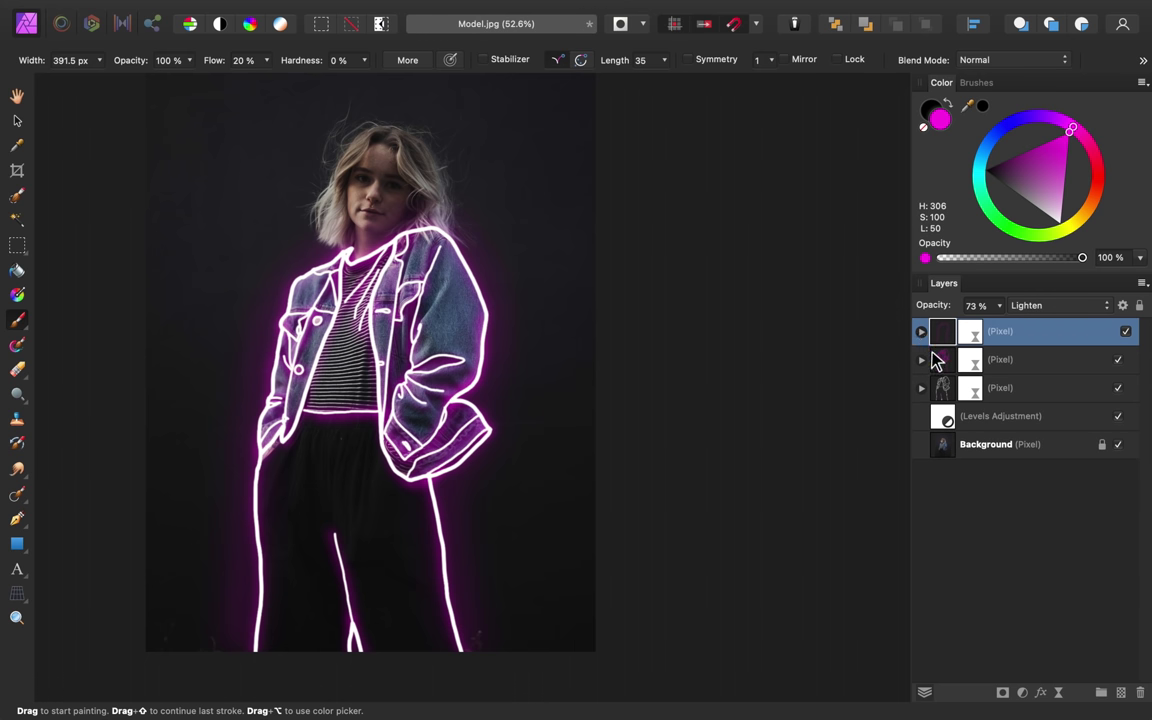
Add a new pixel layer and set a 2% flow, 34.2 px magenta brush, zoomed on the face
left_click(1121, 693)
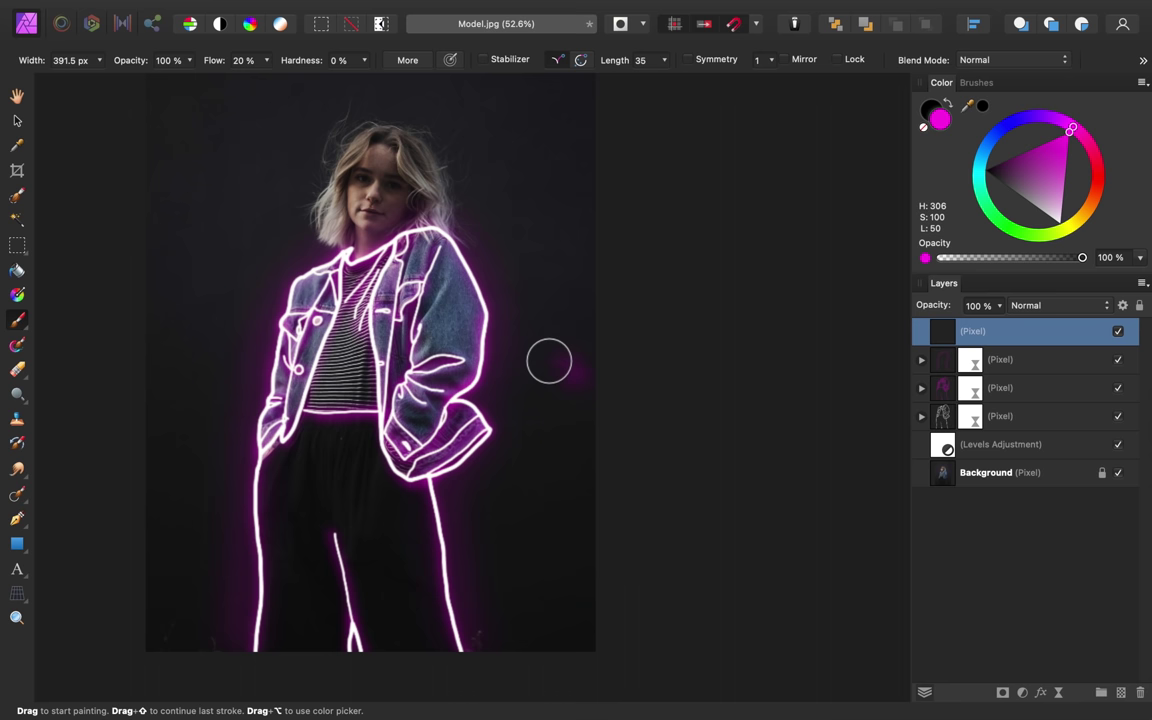
mouse_move(213, 67)
left_mouse_down()
mouse_move(202, 61)
mouse_move(216, 72)
left_mouse_up()
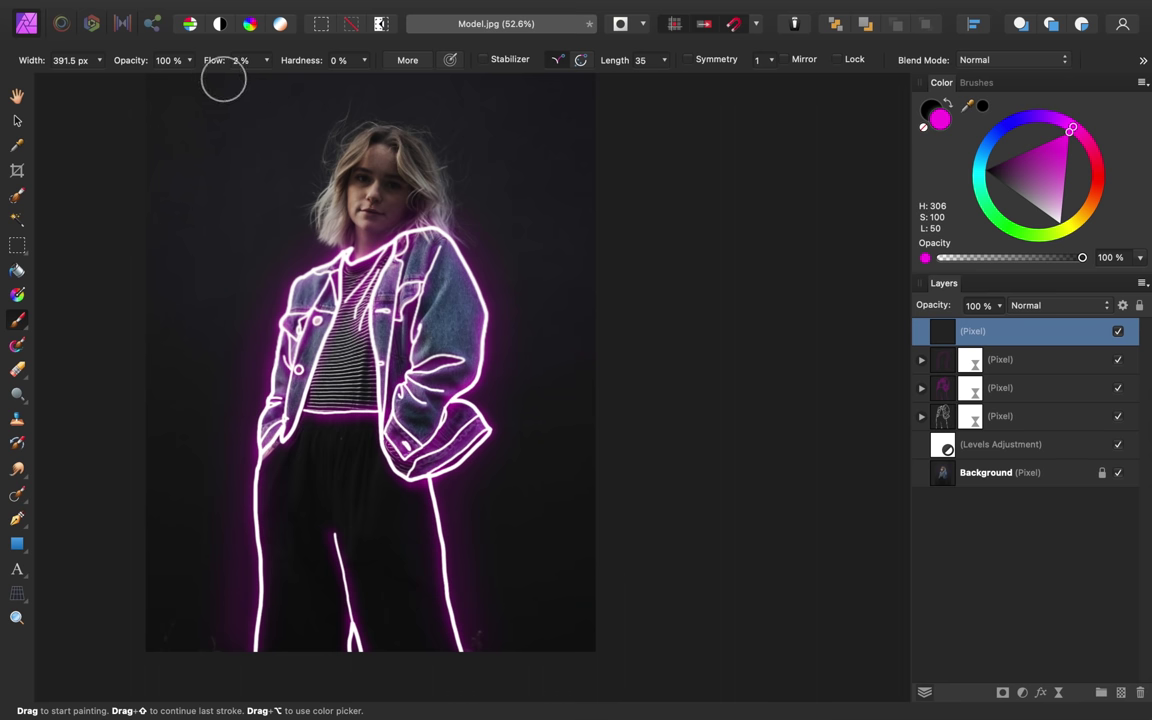
scroll(336, 224, "up", 6)
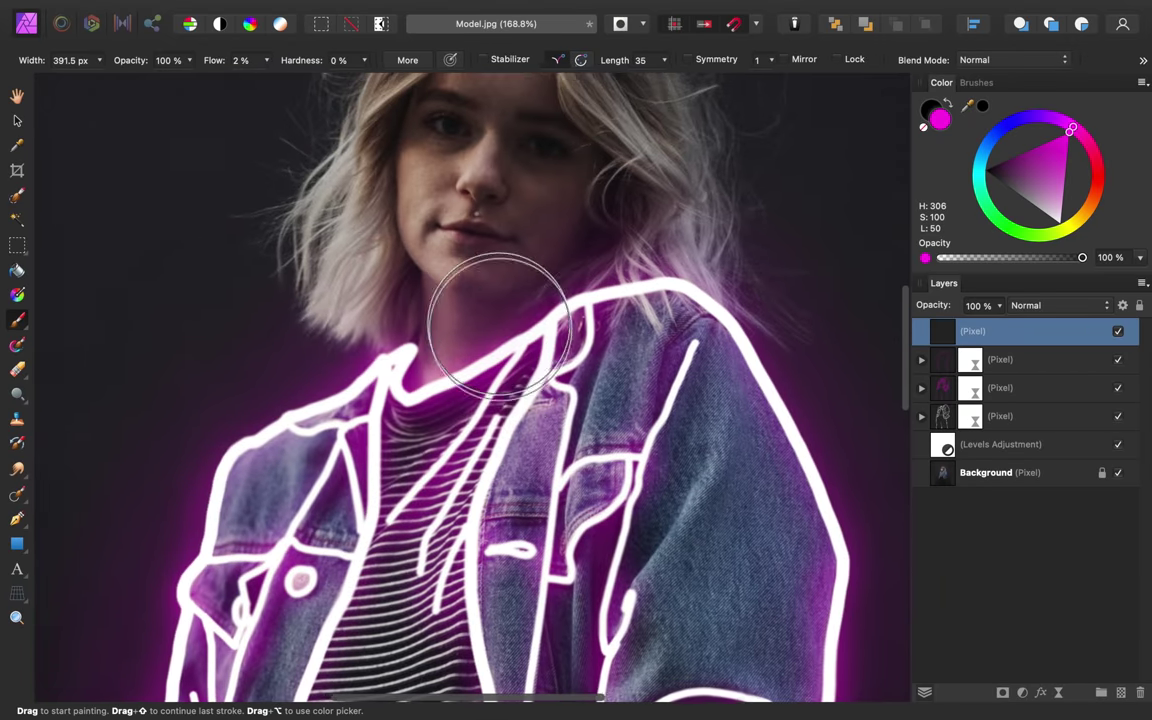
scroll(514, 358, "up", 2)
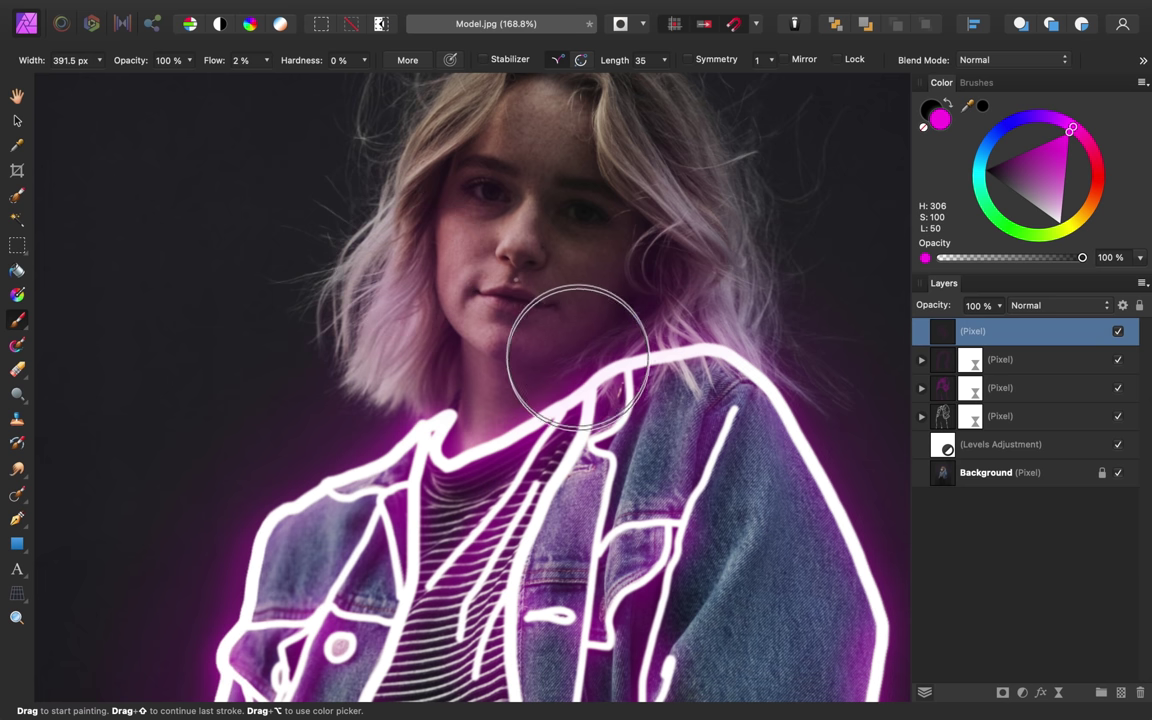
key("bracketleft")
key("bracketleft")
key("bracketleft")
key("bracketleft")
key("bracketleft")
key("bracketleft")
key("bracketleft")
key("bracketleft")
key("bracketleft")
key("bracketleft")
key("bracketleft")
key("bracketleft")
key("bracketleft")
key("bracketleft")
key("bracketleft")
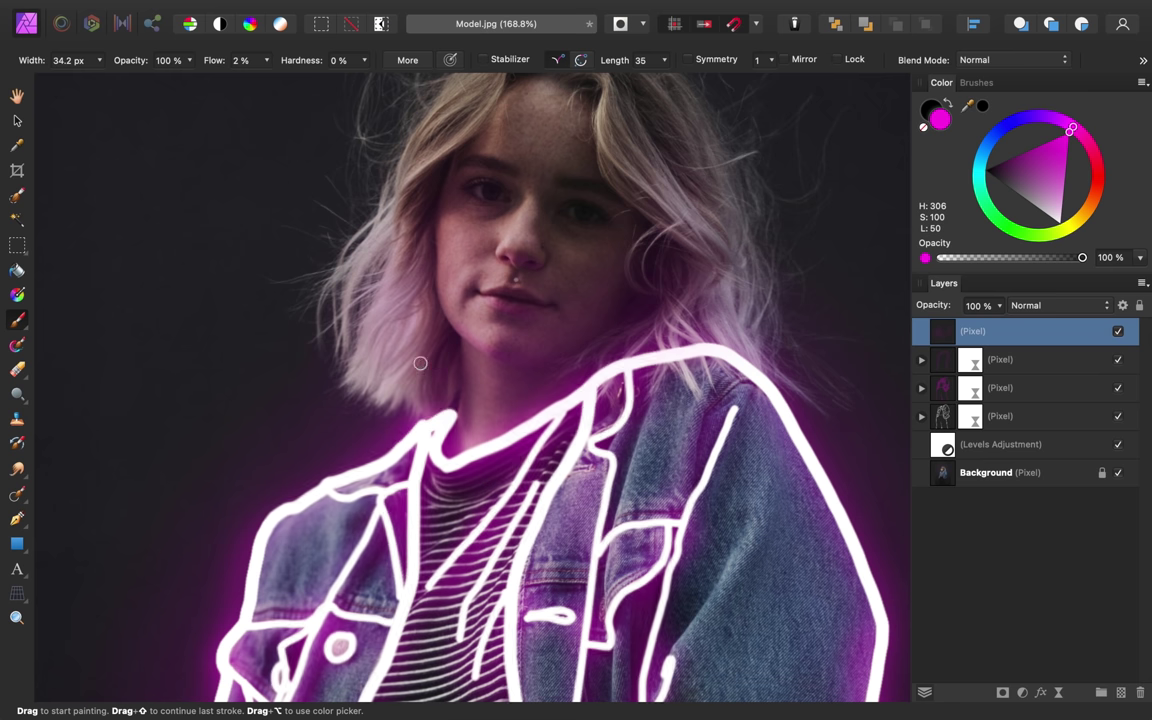
Zoom out to the whole figure and set the top pixel layer's blend mode to Lighten
scroll(594, 481, "down", 5)
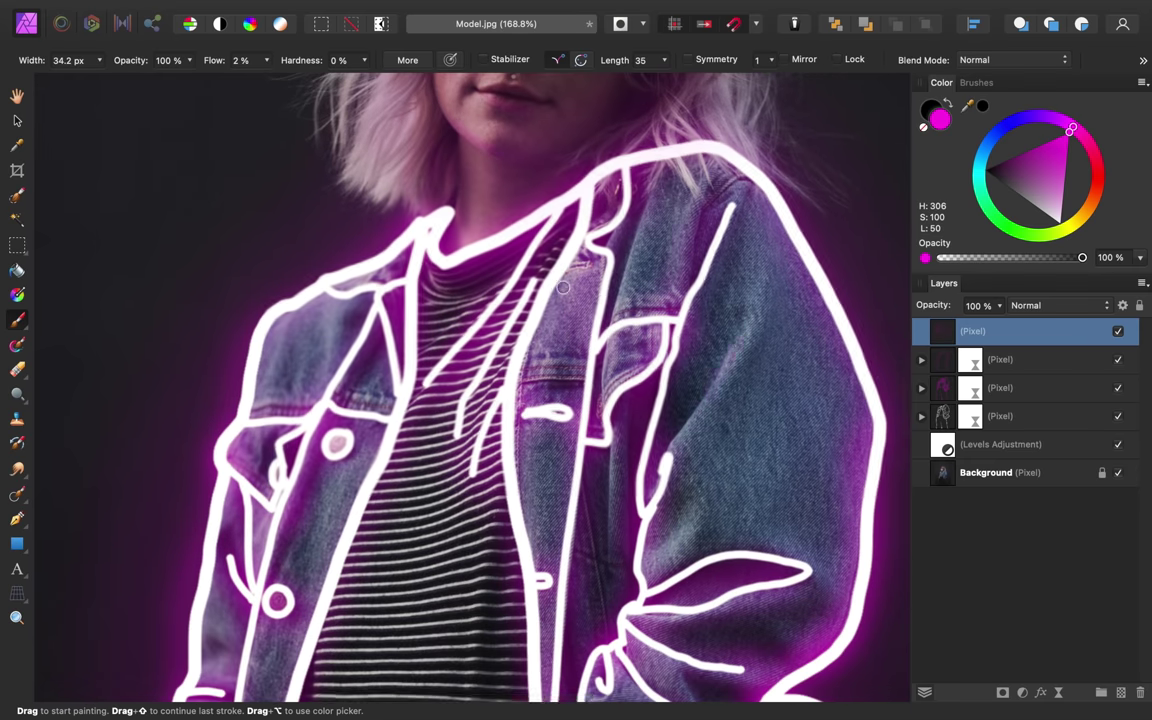
scroll(737, 378, "down", 3)
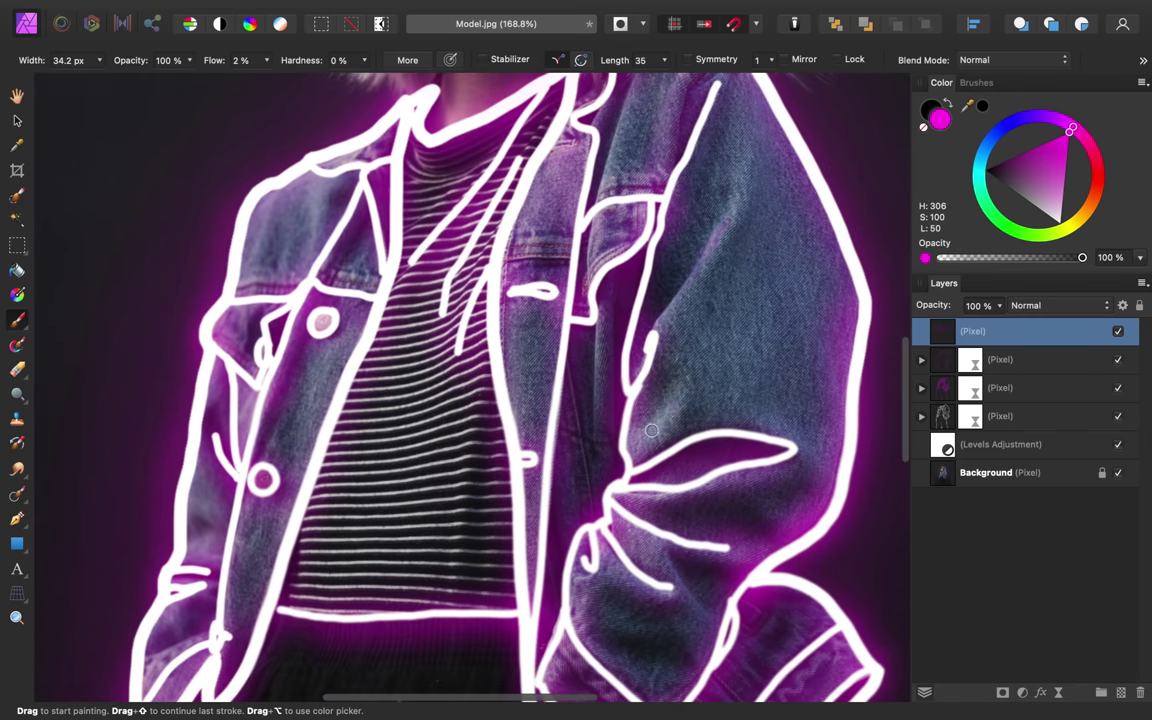
scroll(511, 449, "left", 3)
scroll(511, 449, "down", 1)
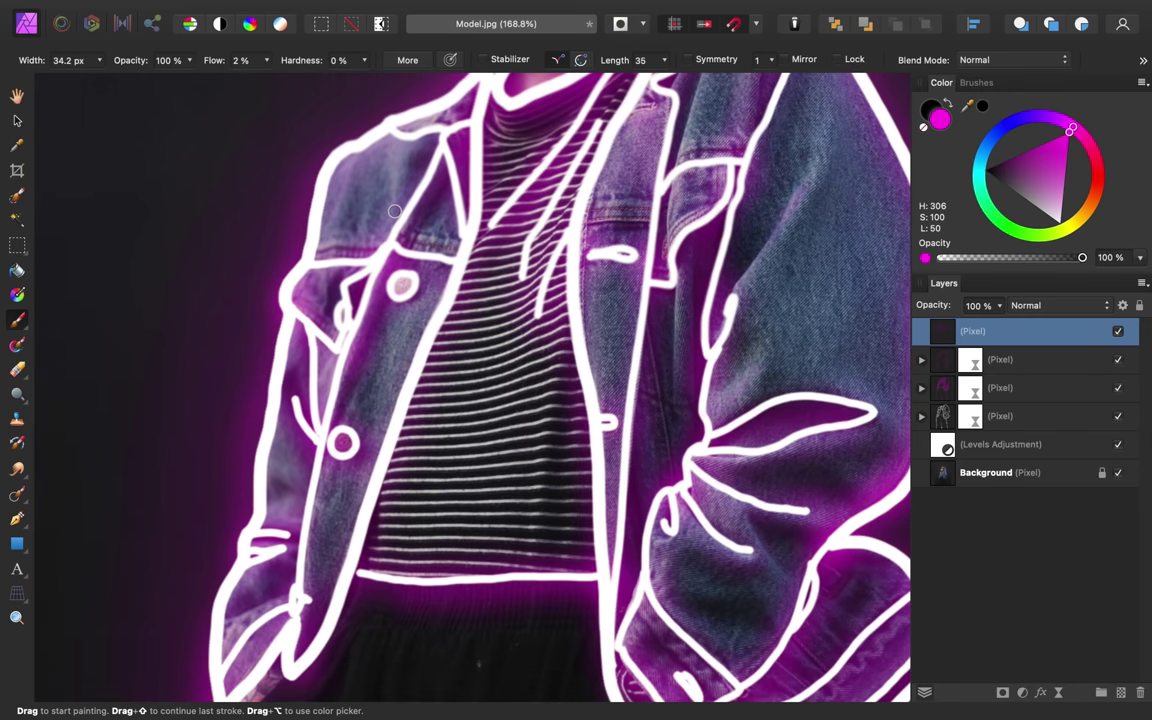
scroll(517, 401, "down", 8)
scroll(517, 401, "left", 2)
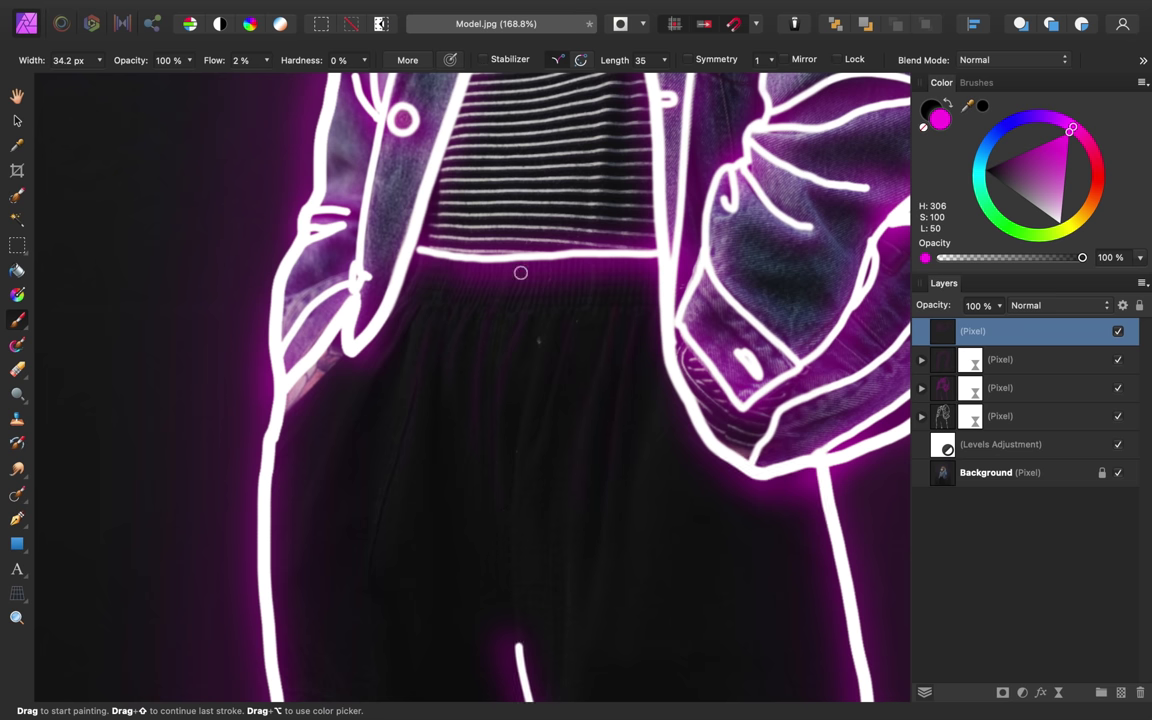
scroll(752, 420, "down", 3)
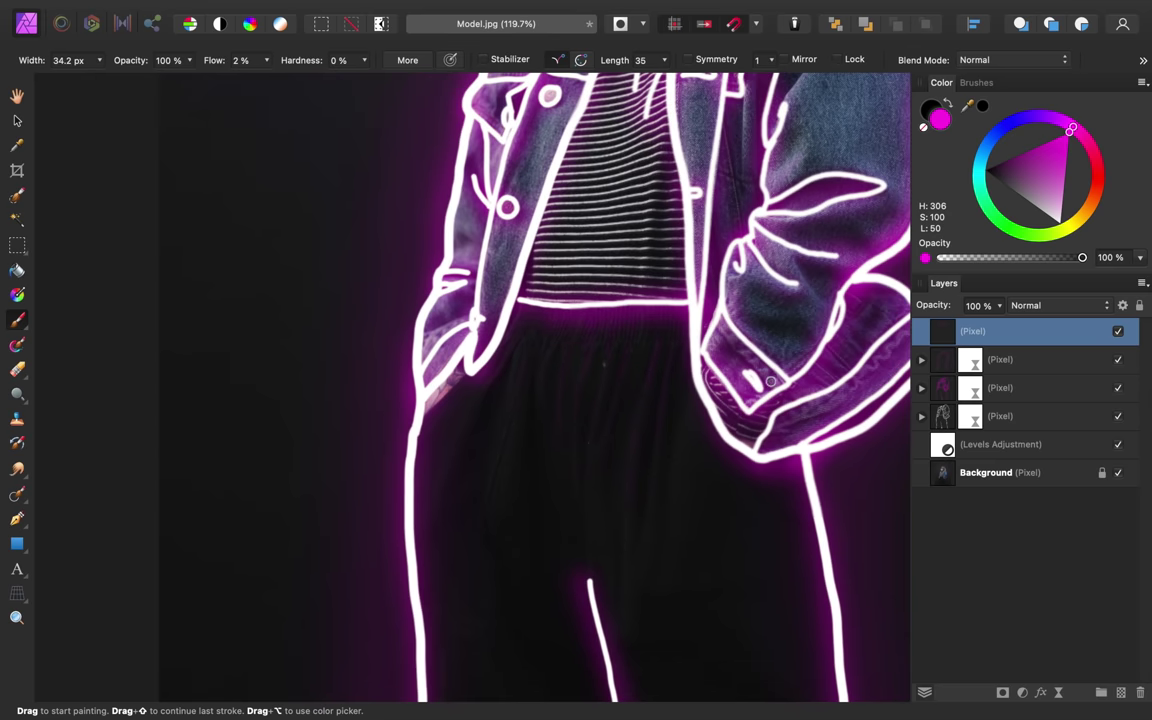
scroll(770, 381, "down", 5)
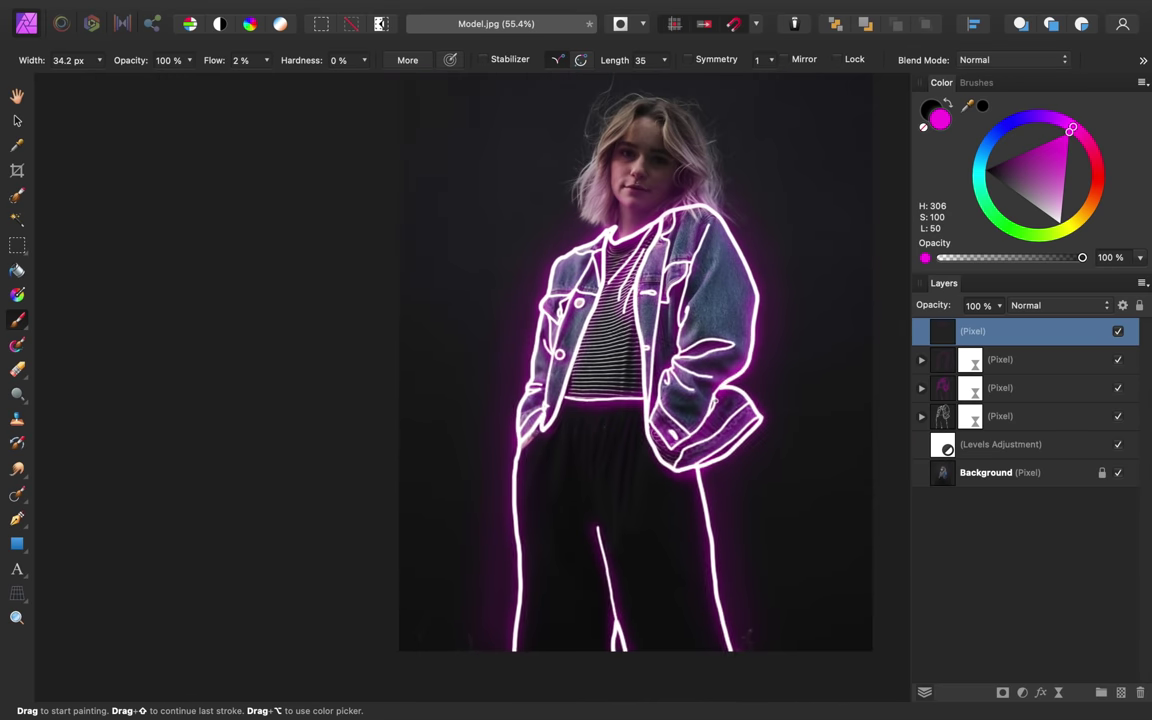
left_click(1039, 306)
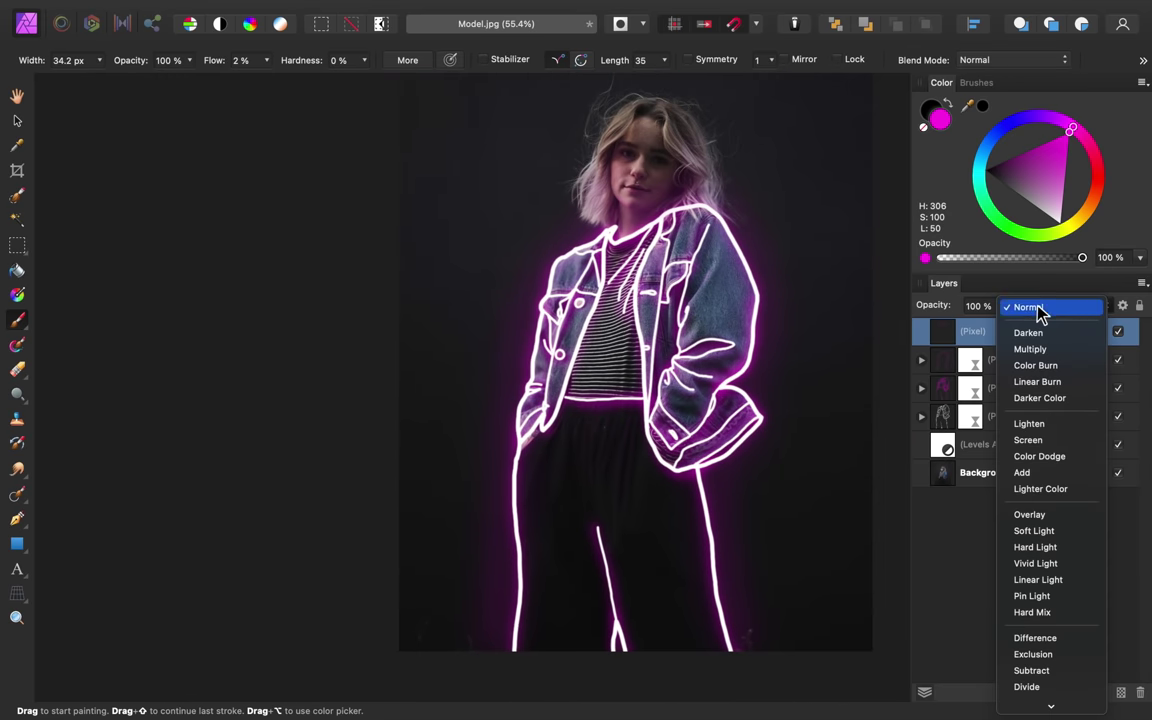
left_click(1052, 425)
scroll(698, 409, "right", 5)
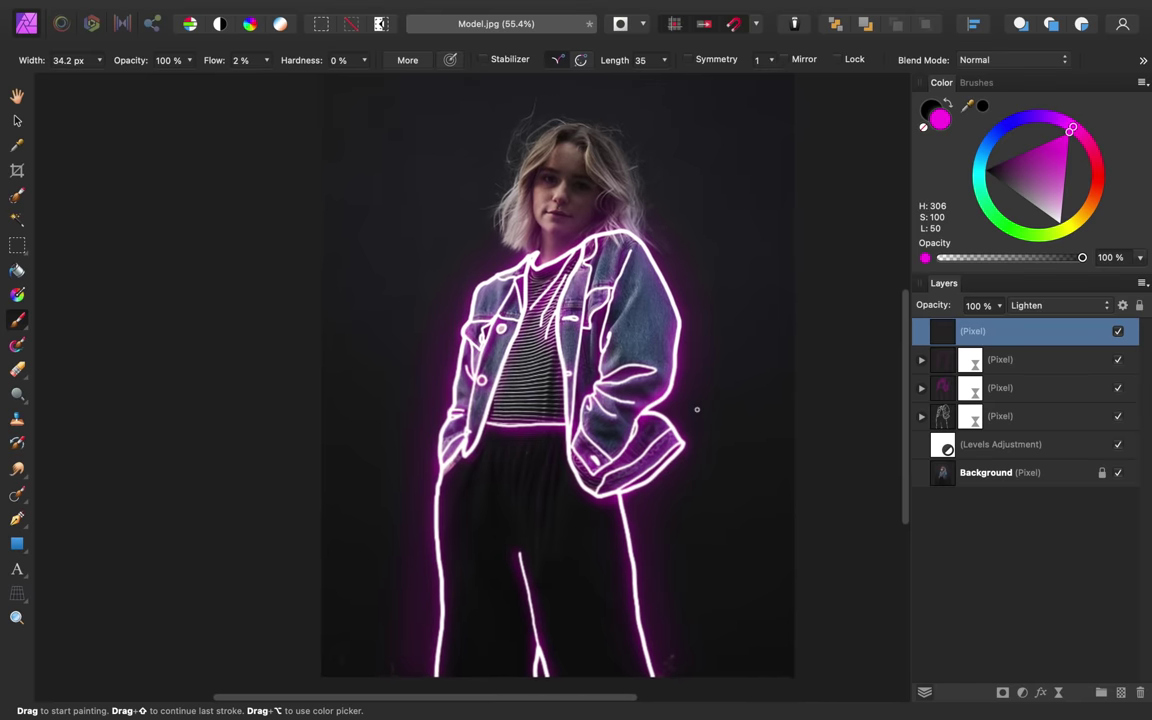
scroll(698, 409, "down", 2)
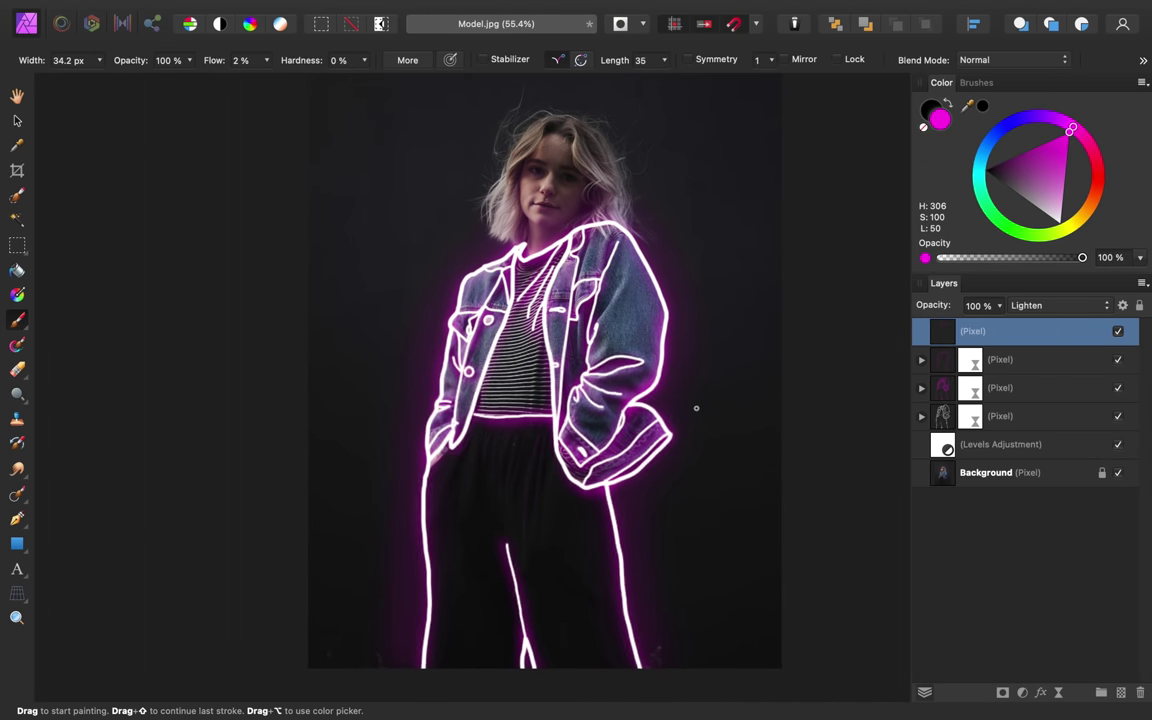
scroll(697, 408, "right", 5)
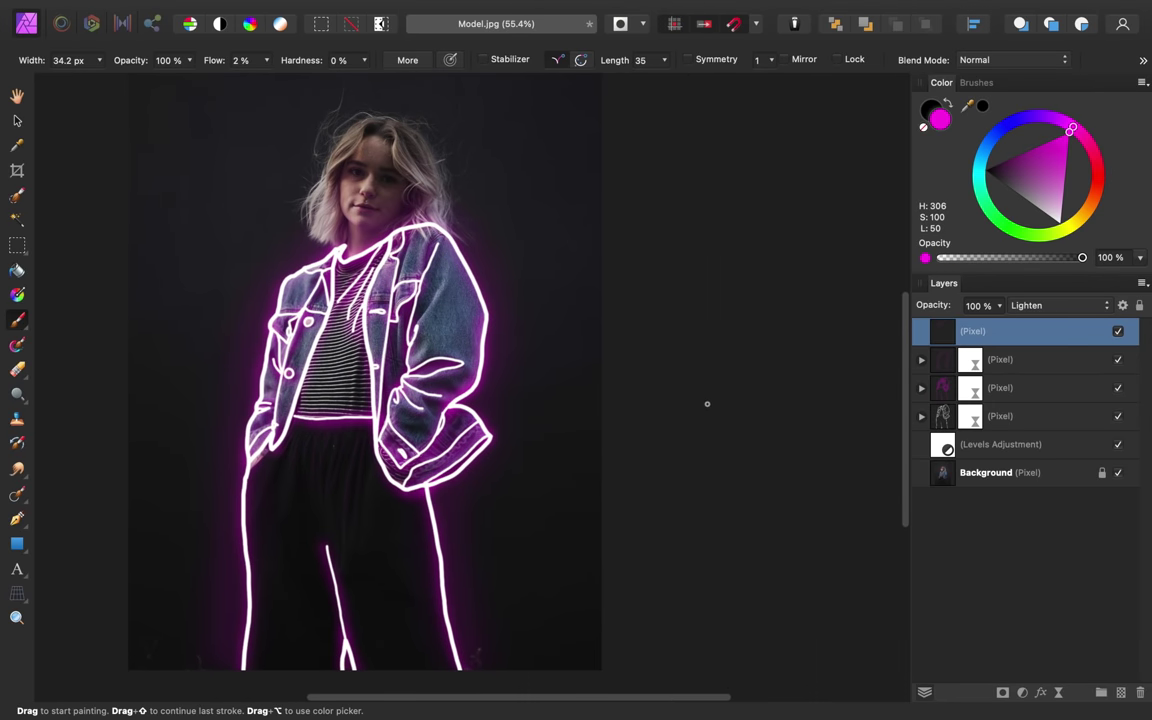
Add a Curves adjustment, lifting master midtones slightly and pulling the darker tones down
left_click(1022, 693)
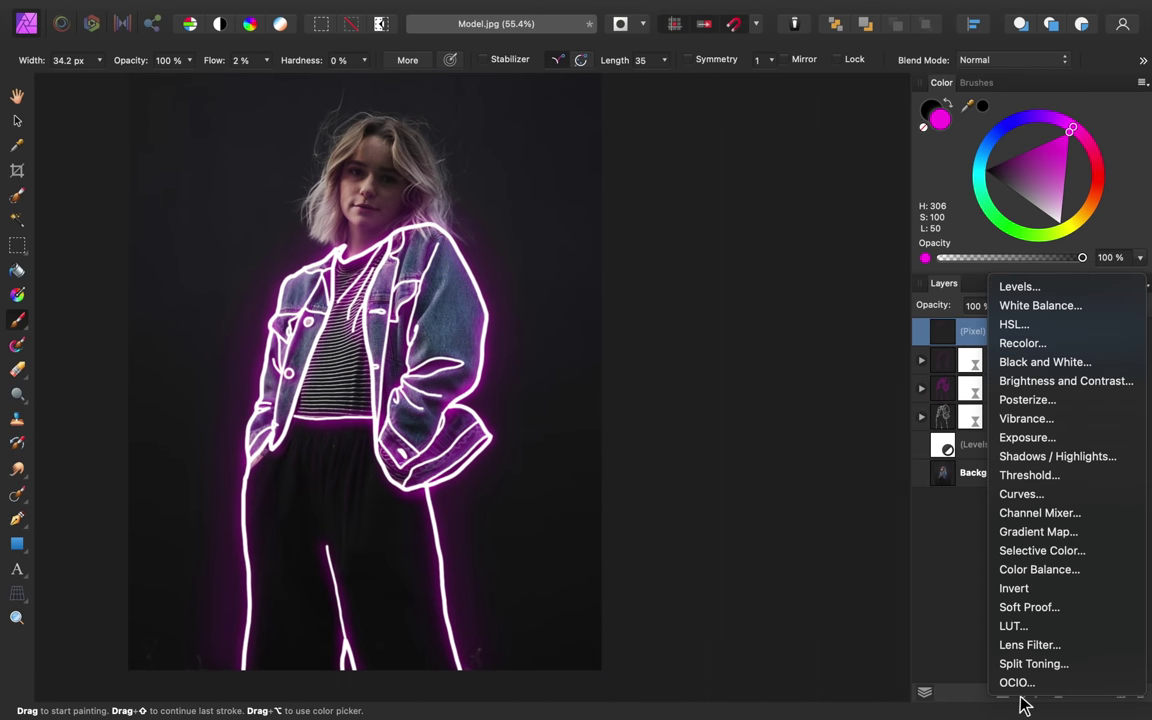
left_click(1041, 500)
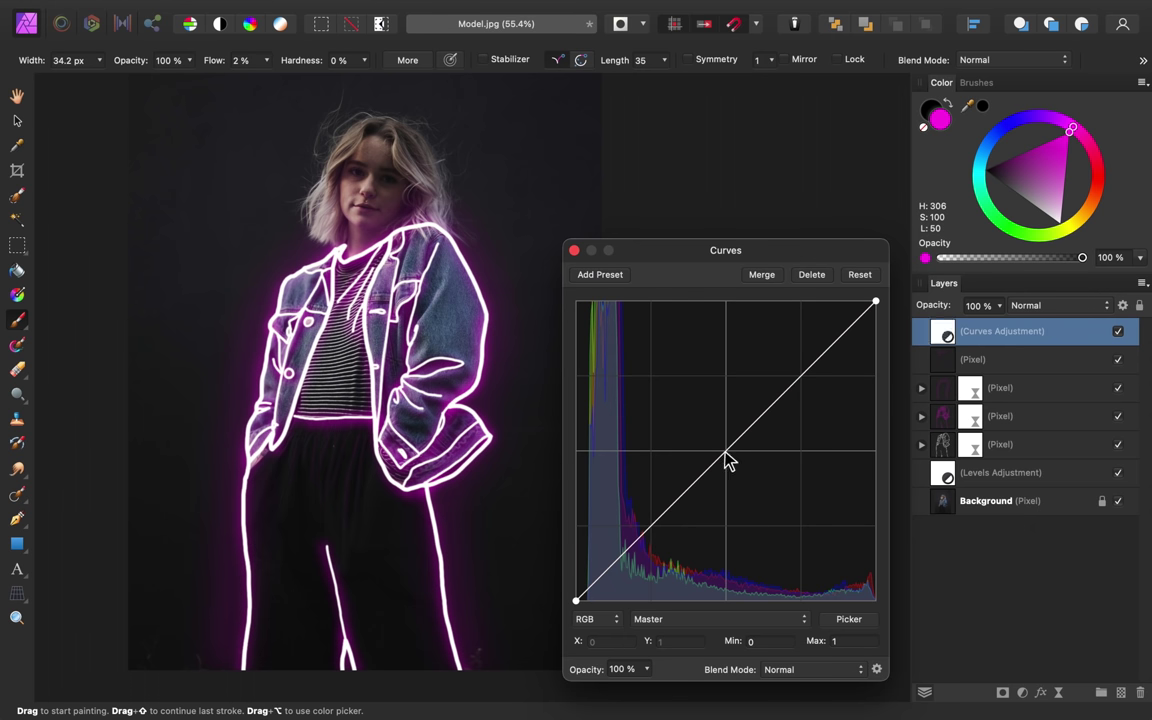
left_click_drag(730, 450, 725, 442)
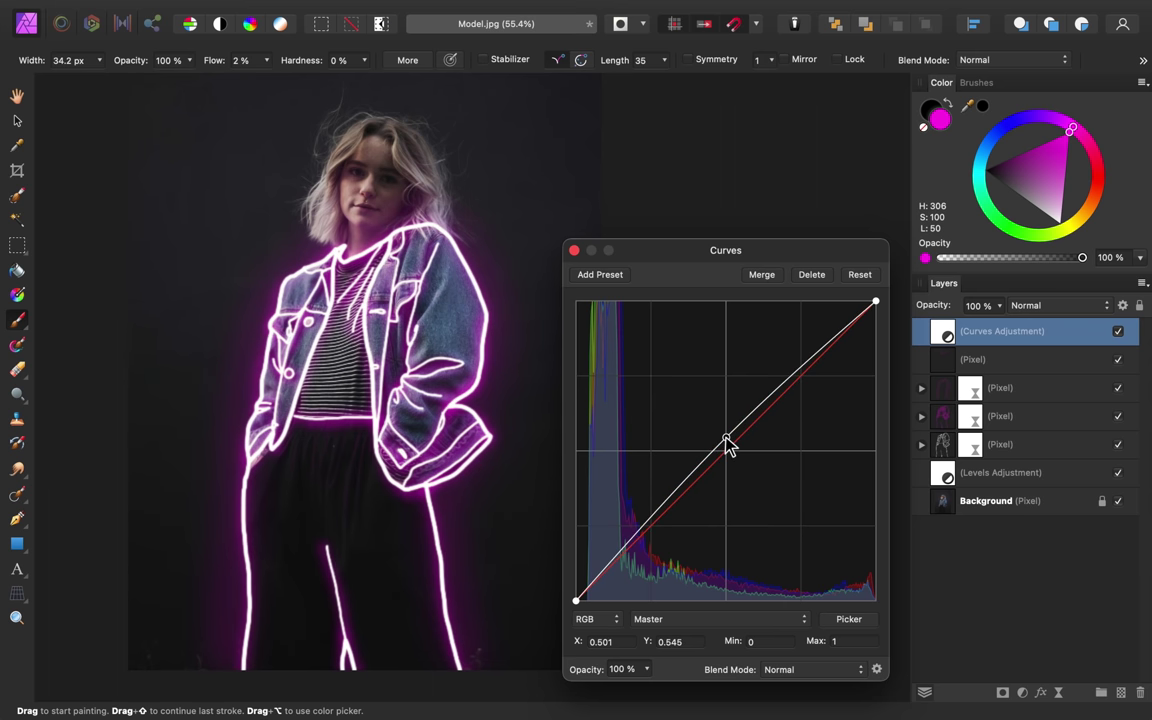
left_click_drag(663, 509, 671, 522)
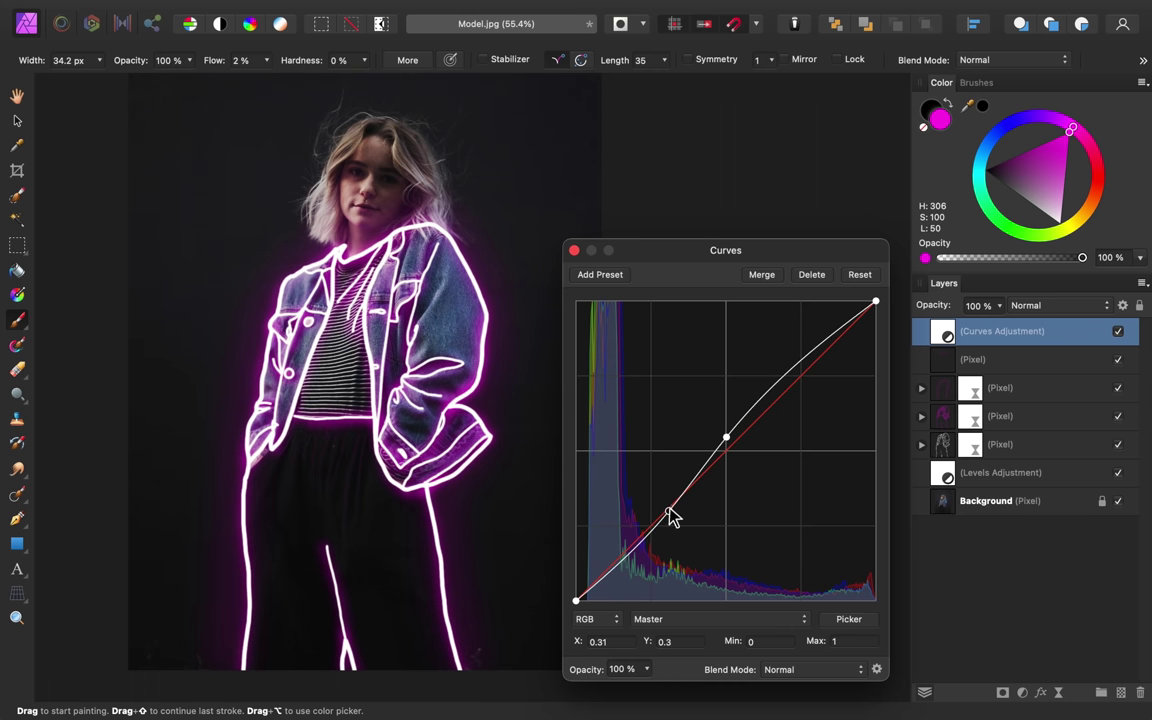
Raise the Red channel midtones and lower the Green channel midtones toward magenta
left_click(704, 620)
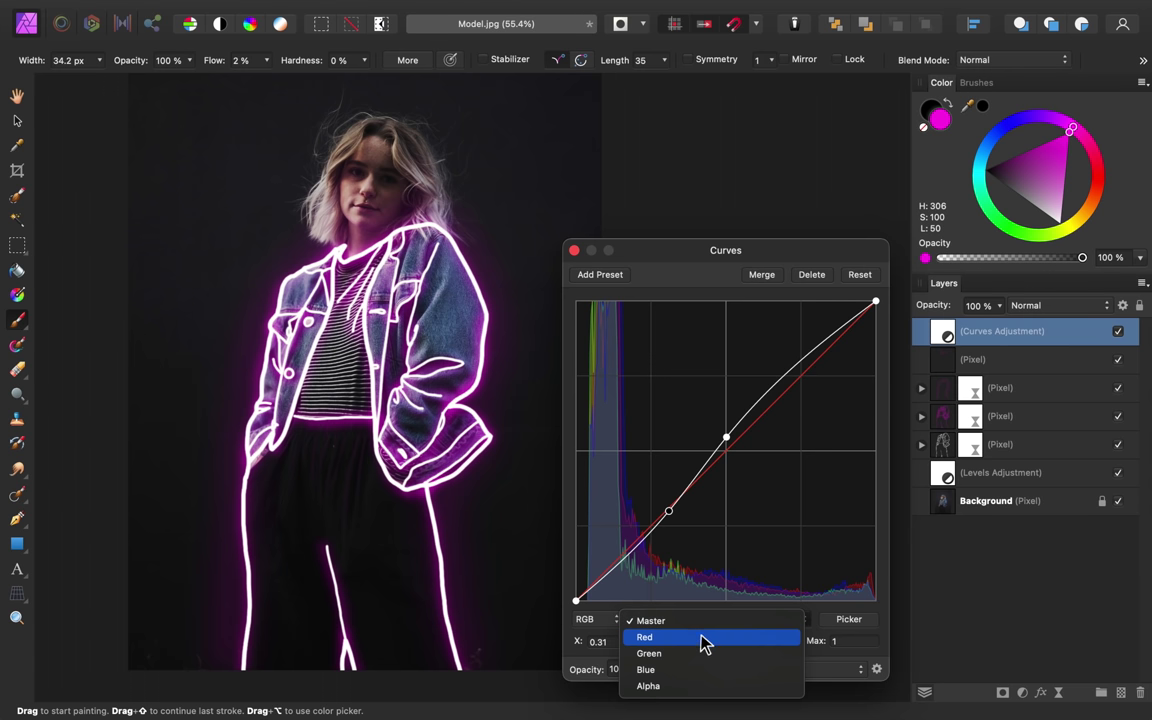
left_click(704, 637)
left_click(725, 449)
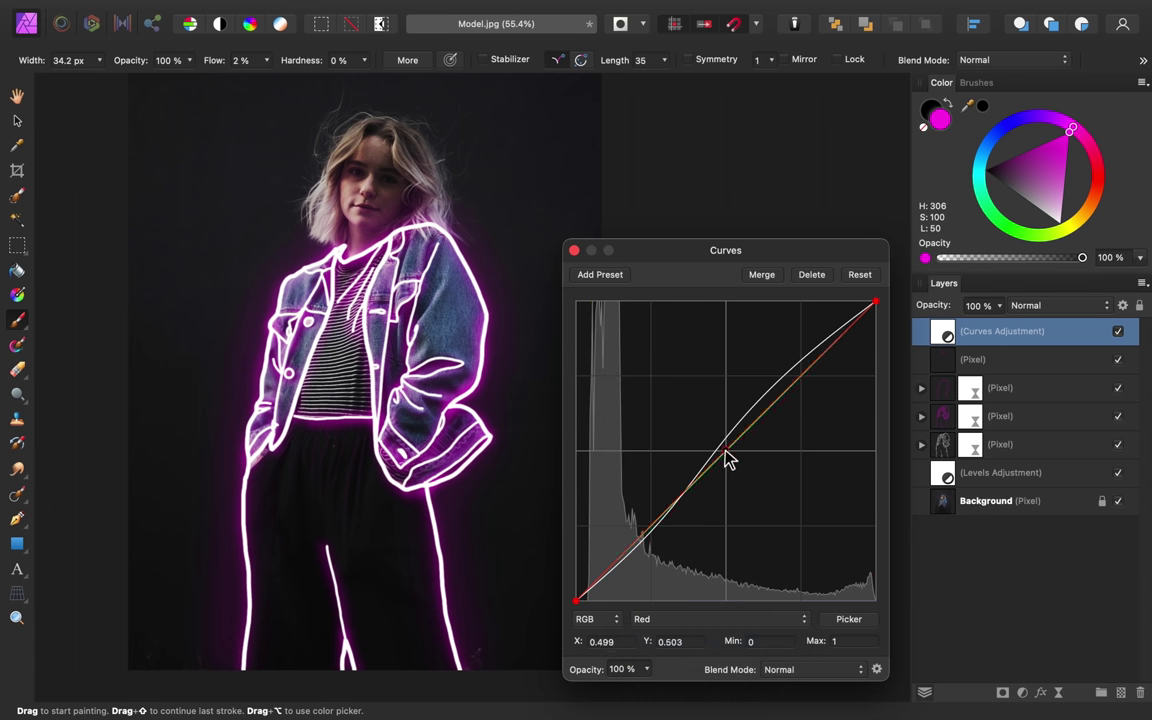
left_click_drag(725, 449, 722, 440)
left_click(699, 622)
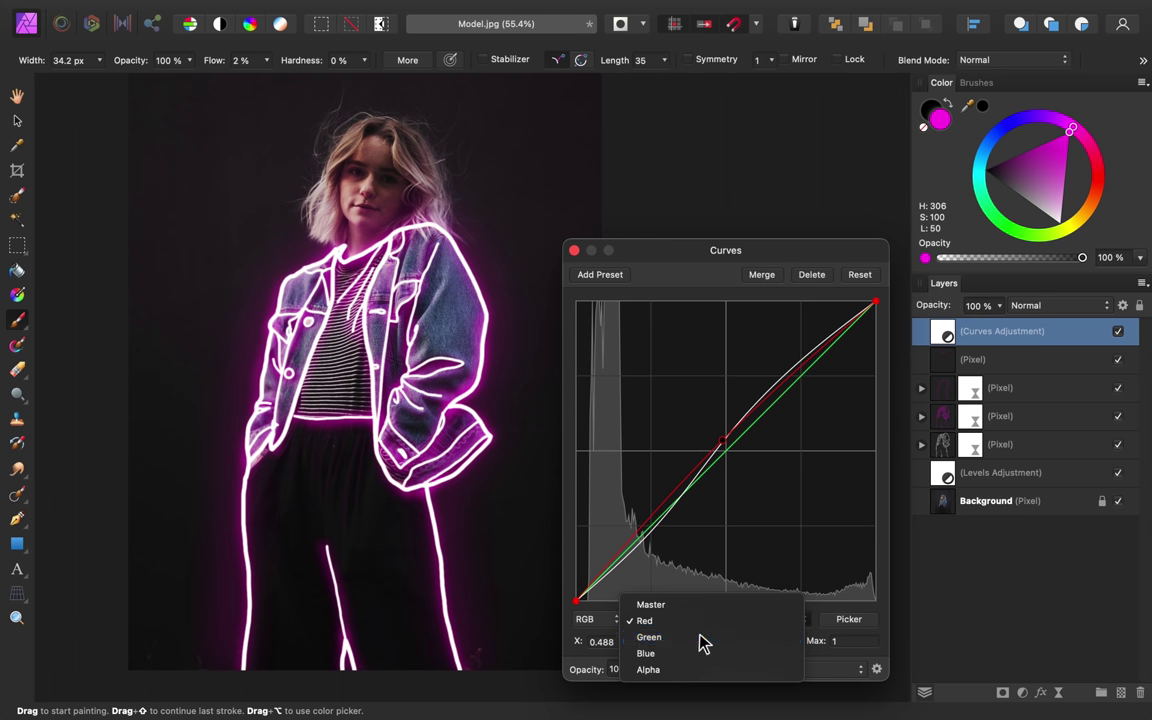
left_click(699, 640)
mouse_move(729, 451)
left_mouse_down()
mouse_move(781, 532)
mouse_move(737, 463)
left_mouse_up()
Raise the Blue channel midtones slightly, then compare the Curves adjustment on and off
left_click(710, 621)
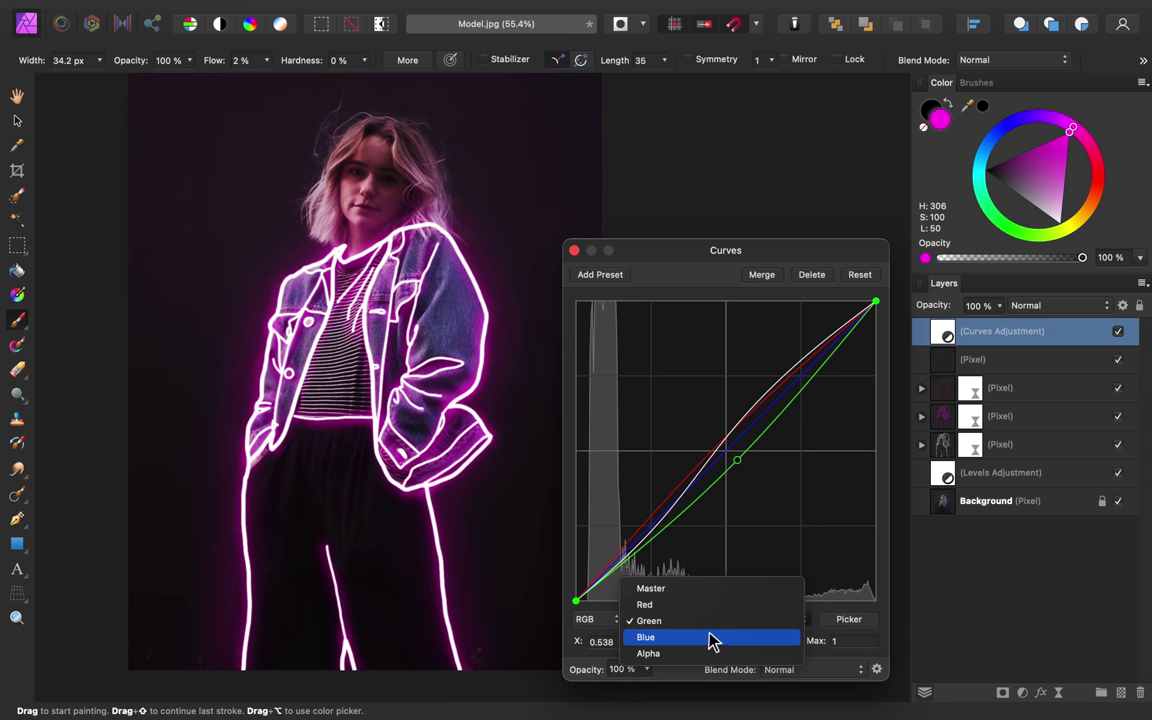
left_click(712, 637)
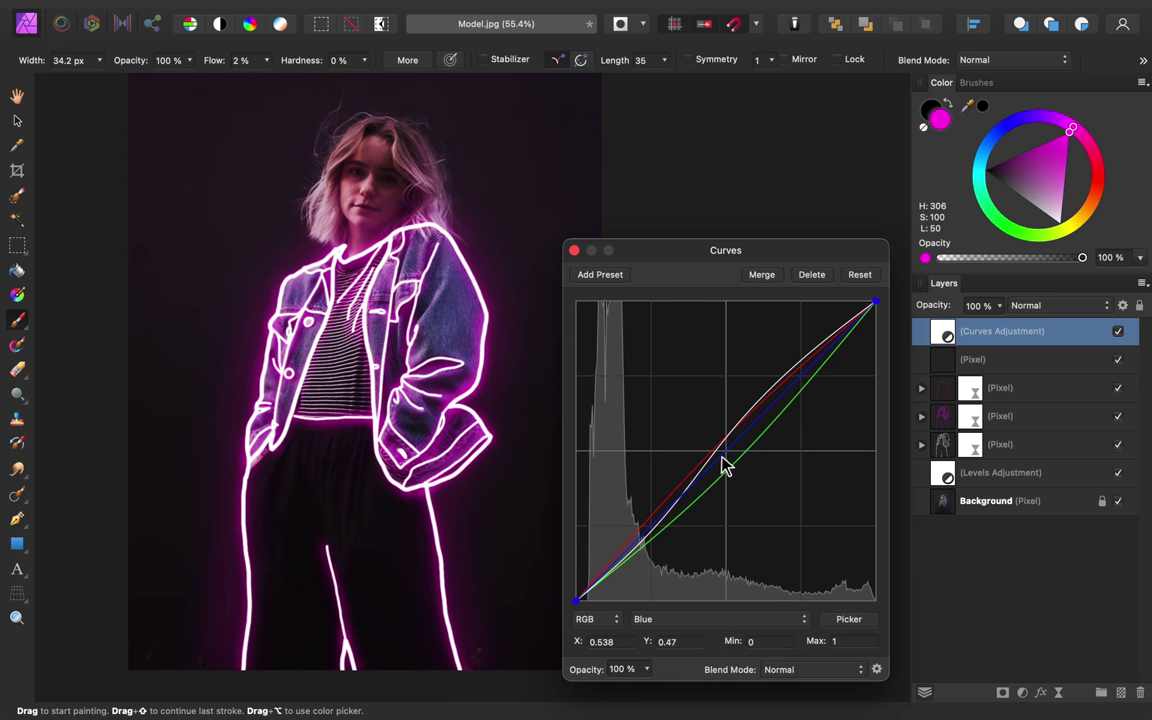
left_click_drag(727, 463, 727, 460)
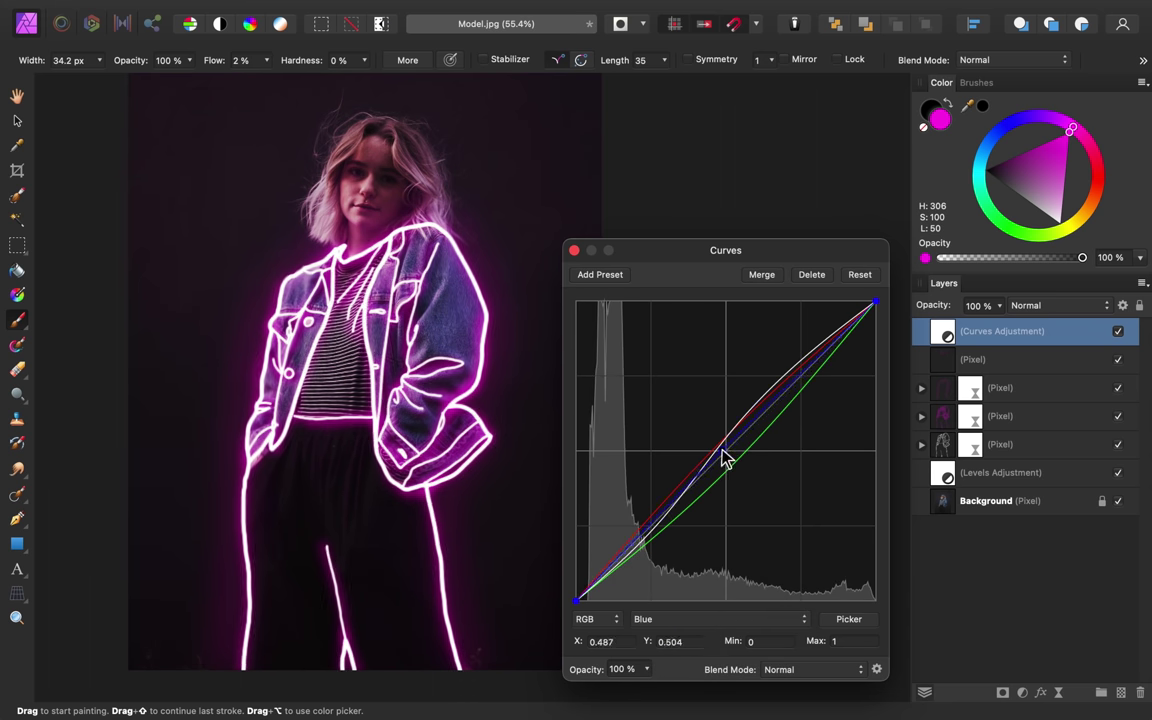
left_click(575, 250)
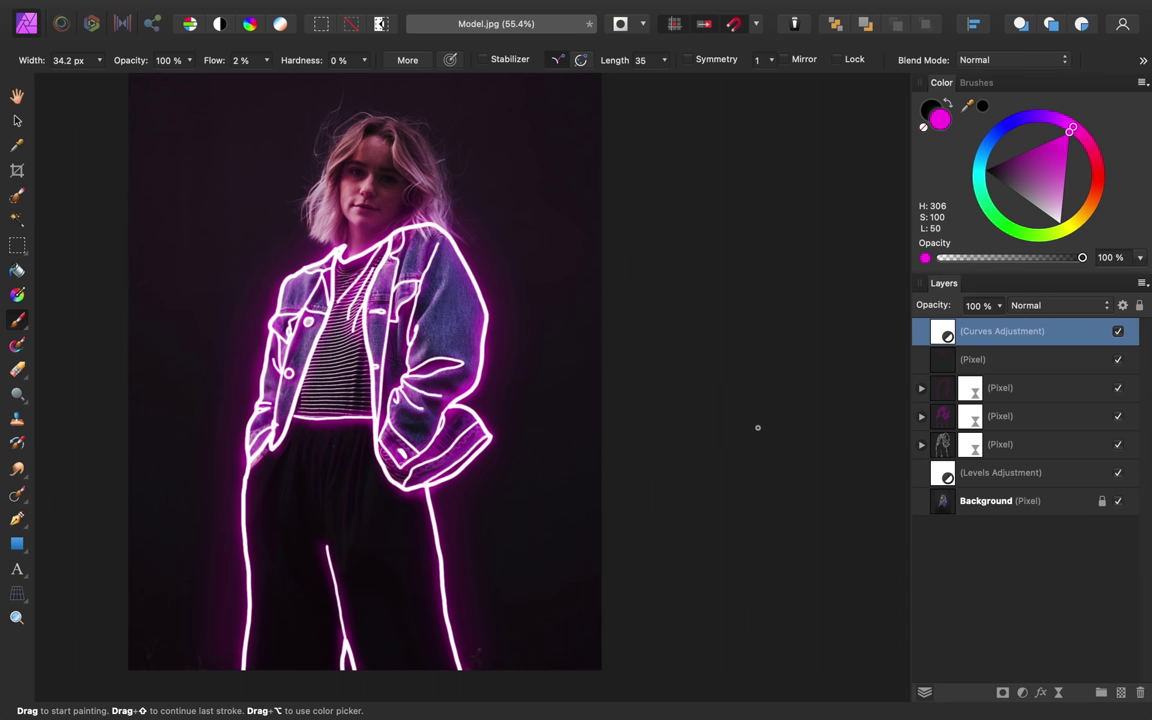
left_click(1118, 332)
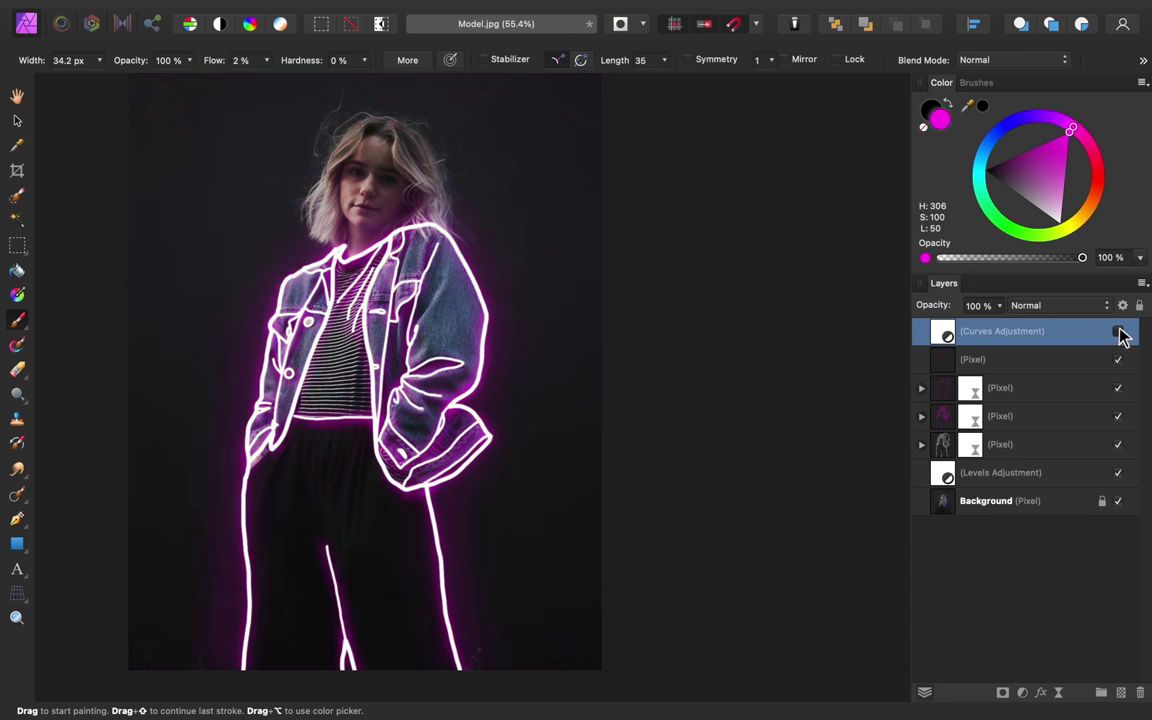
left_click(1118, 332)
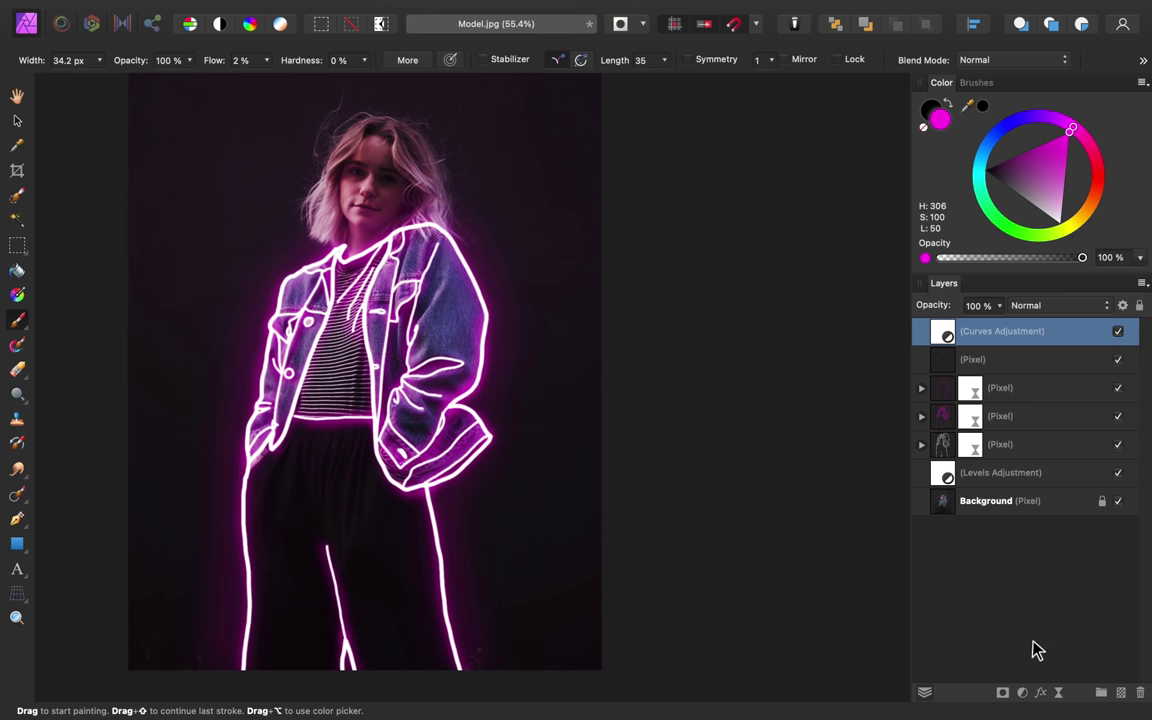
Add a Color Balance adjustment with shadows at Cyan/Red -5% and Yellow/Blue 9%
left_click(1022, 692)
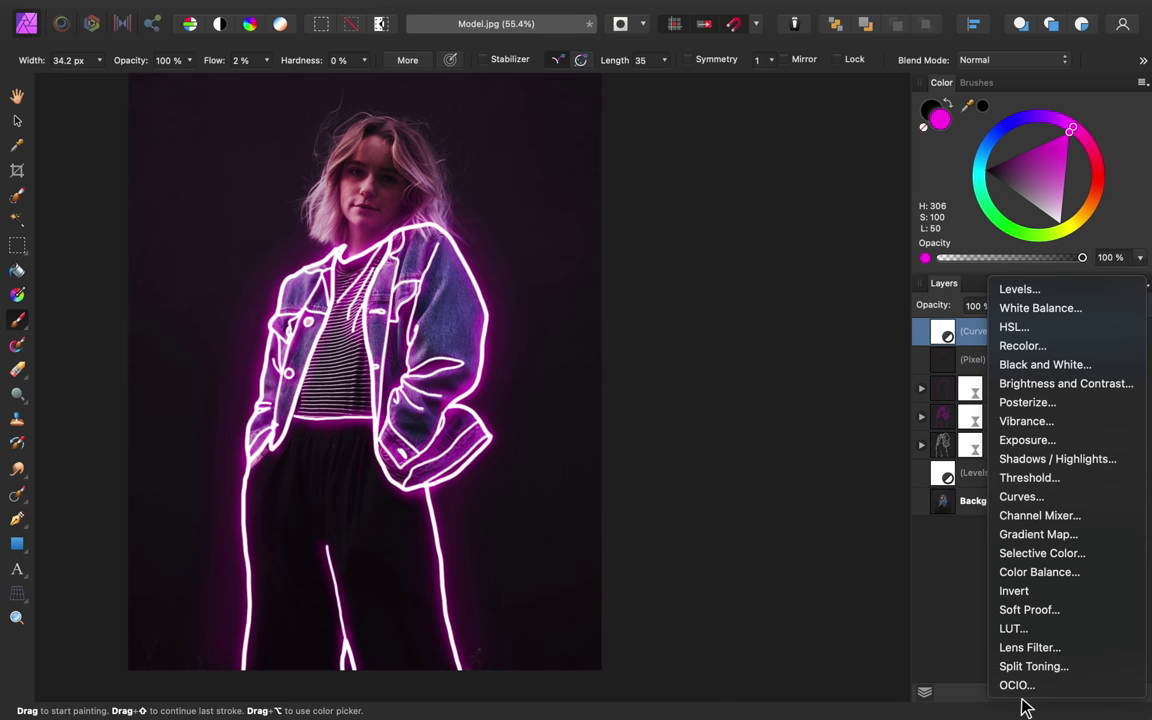
left_click(1040, 574)
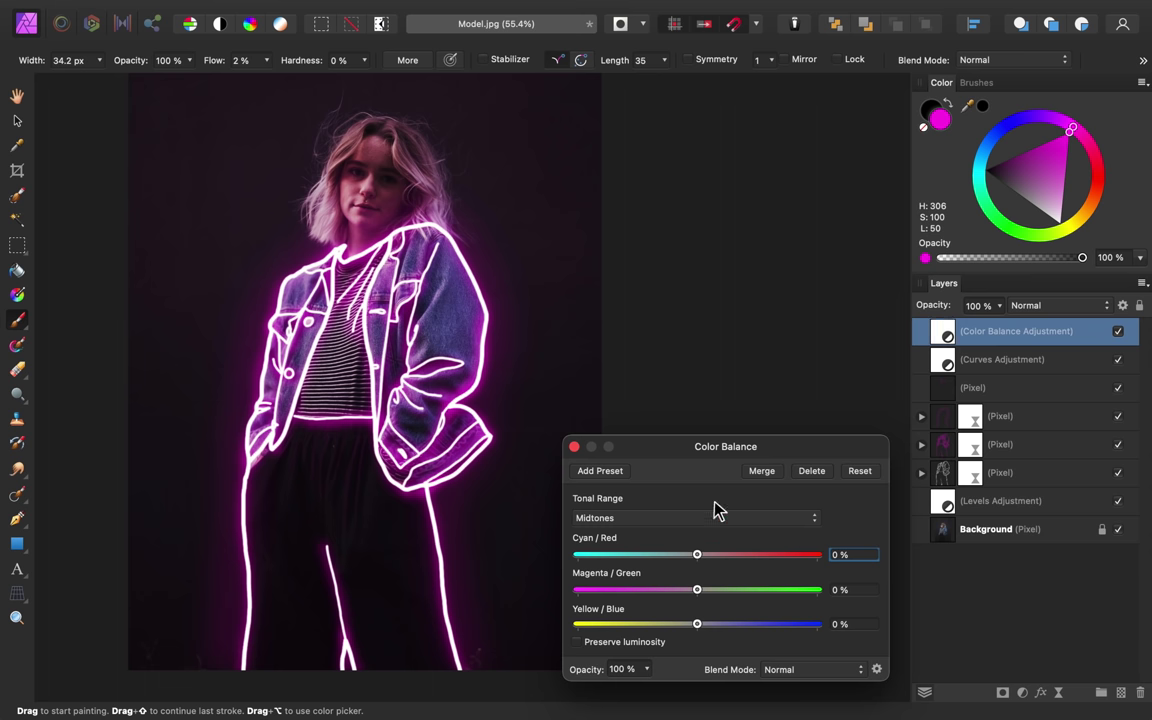
left_click(694, 518)
left_click(694, 504)
left_click_drag(698, 555, 692, 556)
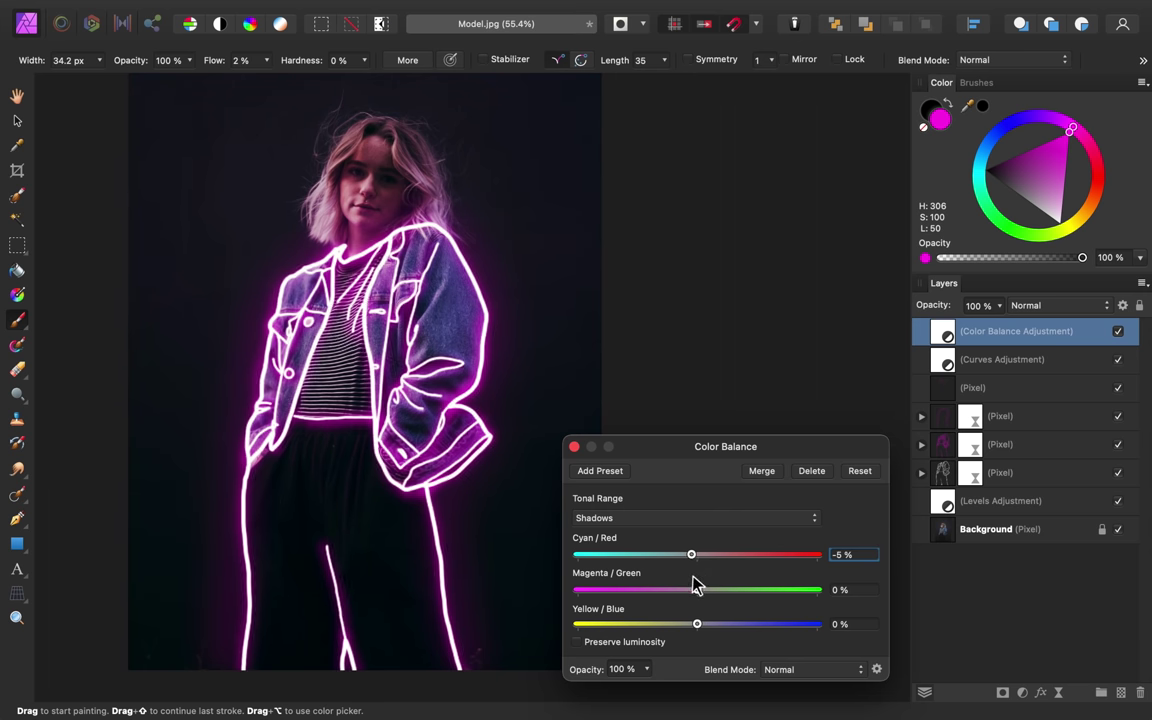
left_click_drag(697, 626, 720, 631)
Set midtones Magenta/Green to -11% and highlights Magenta/Green to -10%
left_click(693, 519)
left_click(690, 537)
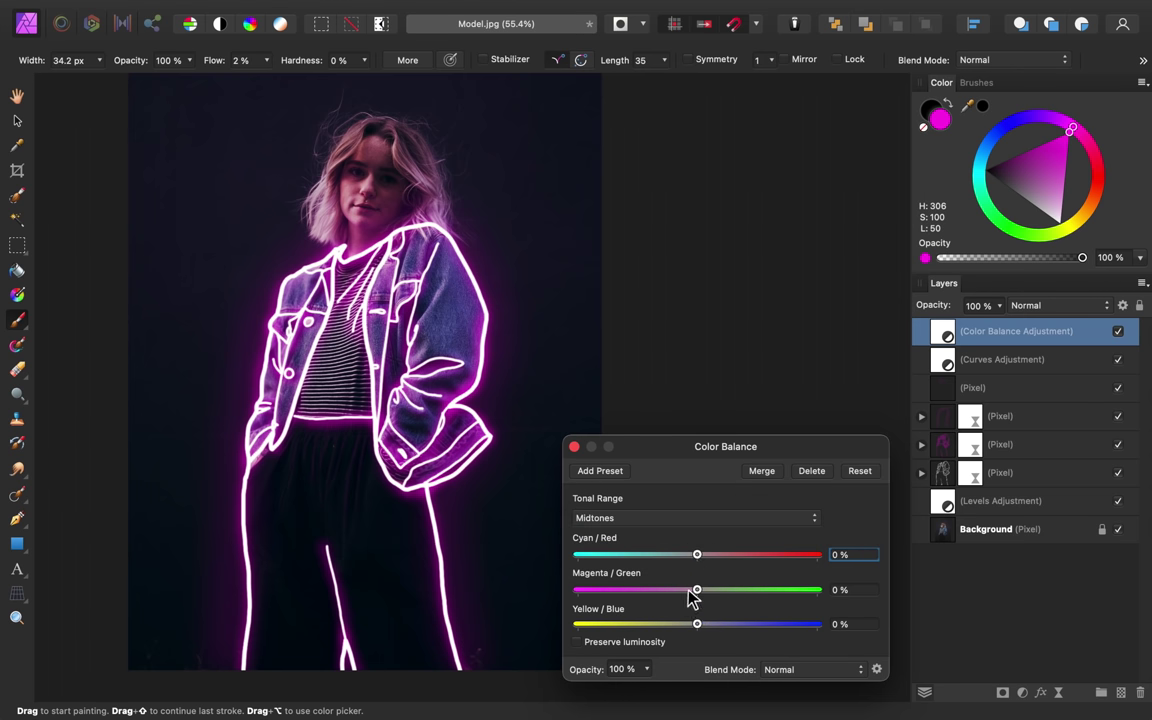
left_click_drag(693, 594, 689, 597)
left_click(703, 520)
left_click(699, 537)
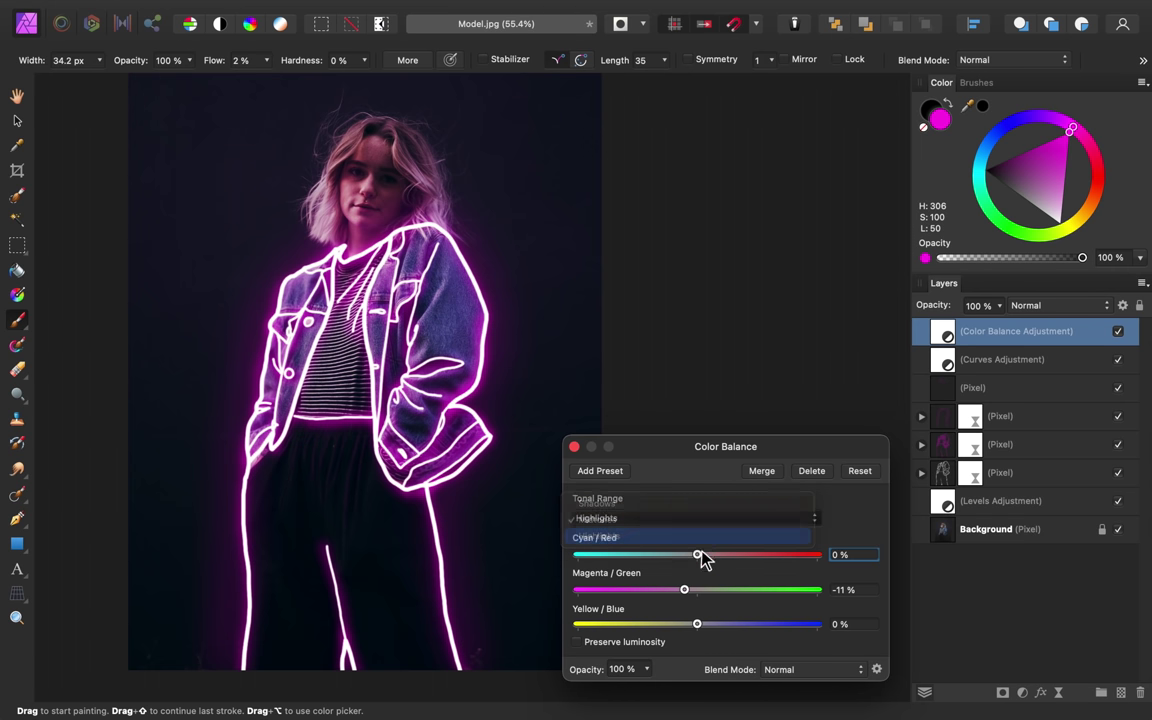
left_click_drag(697, 590, 685, 597)
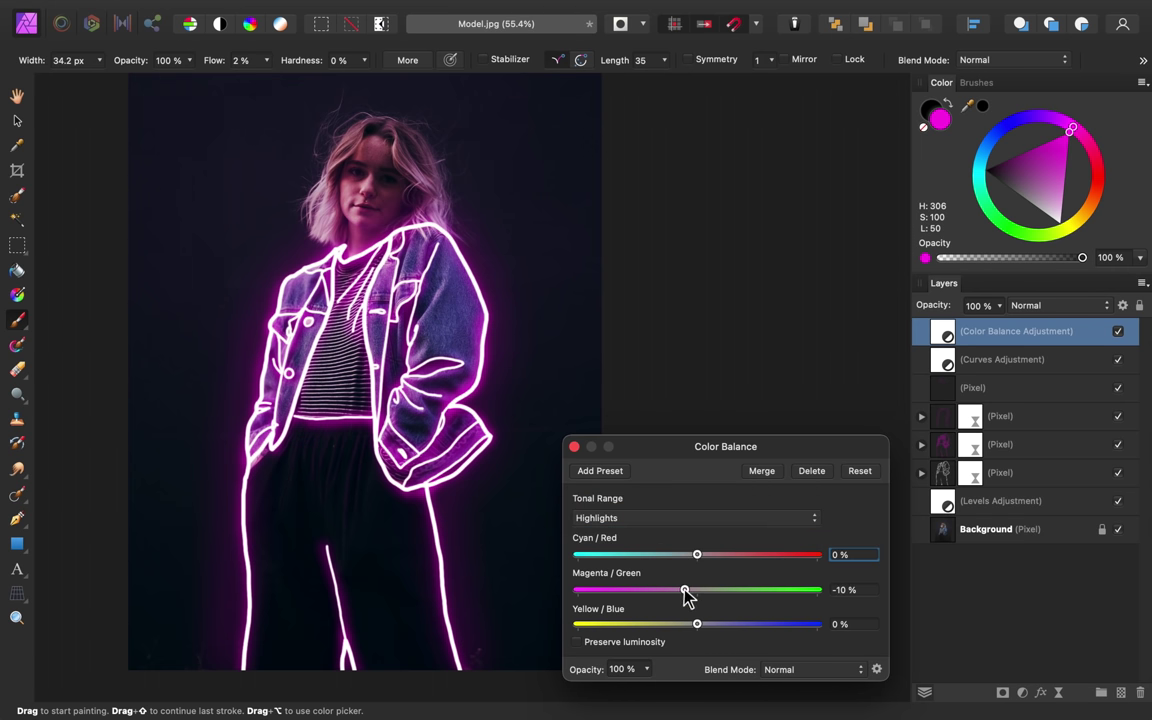
Toggle the Color Balance adjustment off and on twice to compare the grade
left_click(575, 447)
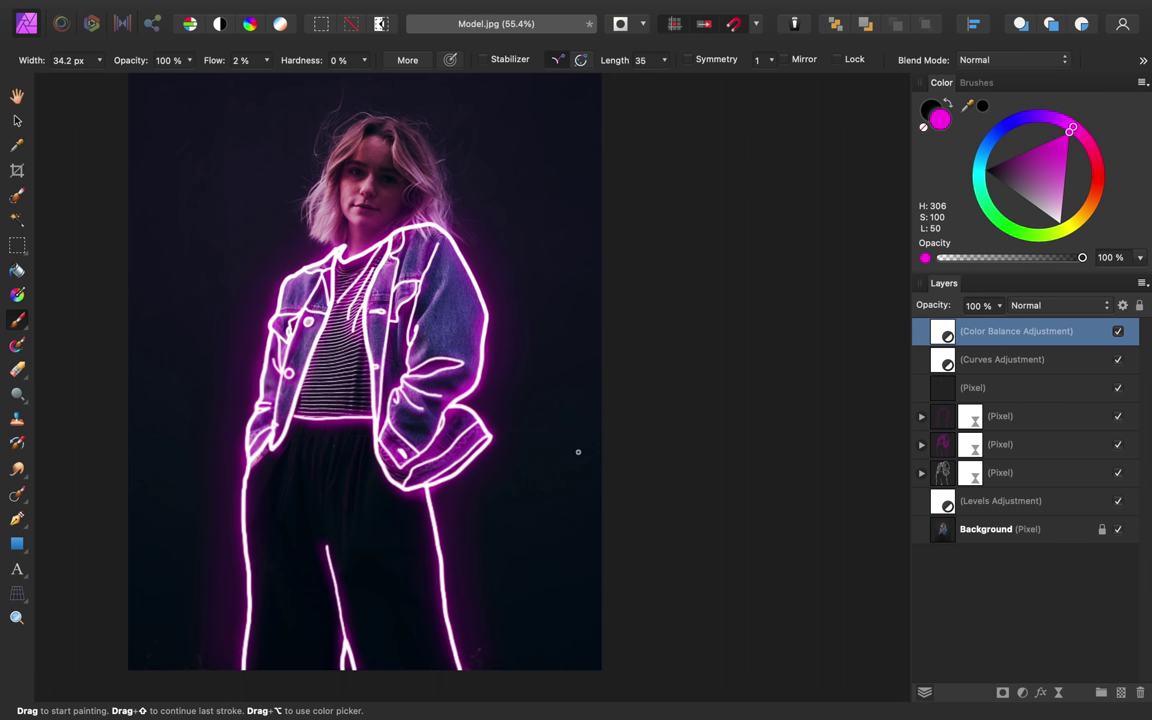
left_click(1119, 333)
left_click(1119, 333)
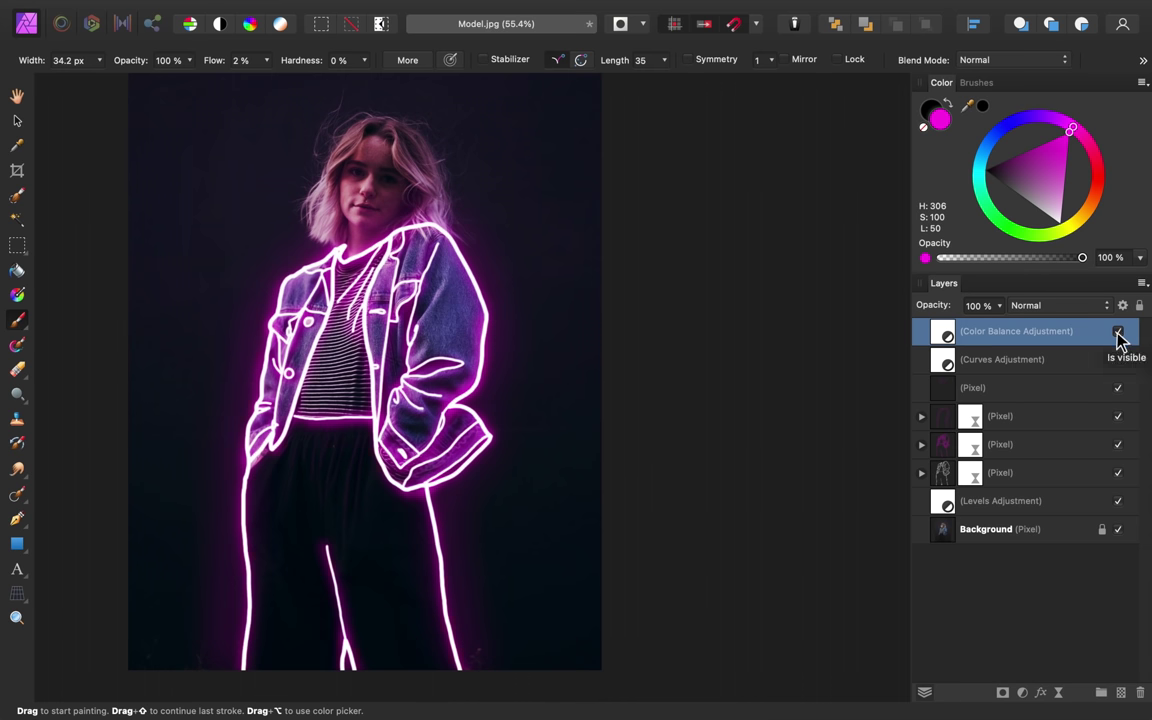
left_click(1119, 335)
left_click(1118, 334)
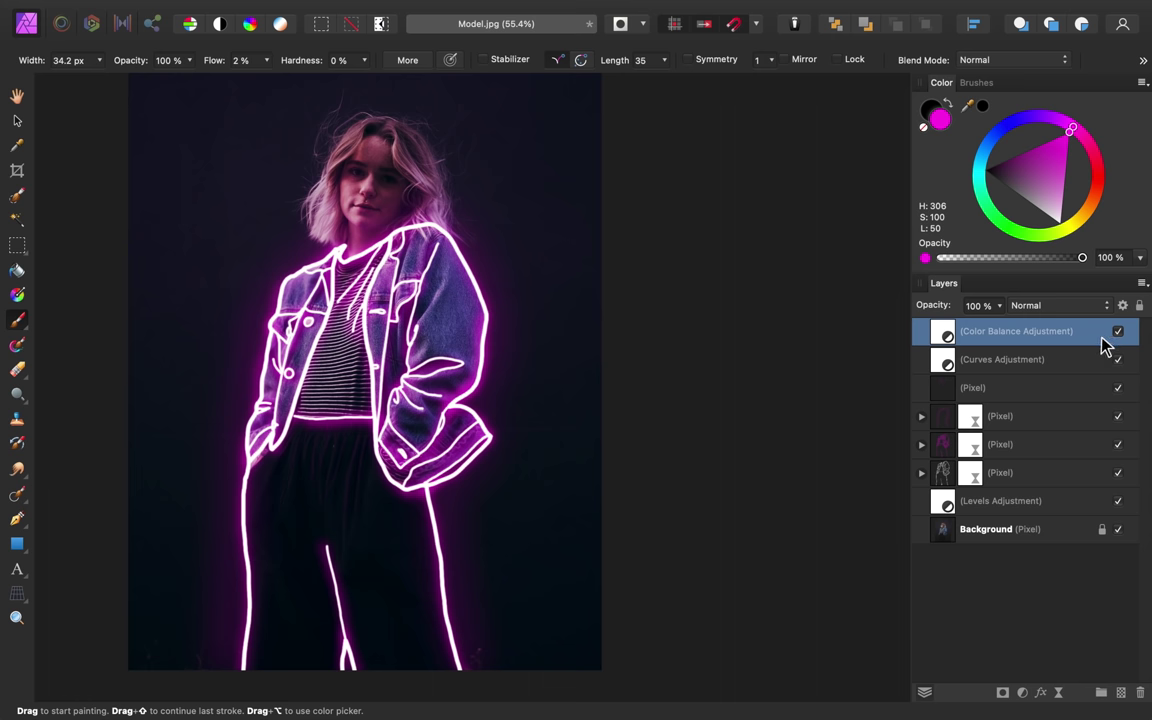
Add a Brightness and Contrast adjustment with contrast at 12% and brightness left at 0%
left_click(1022, 693)
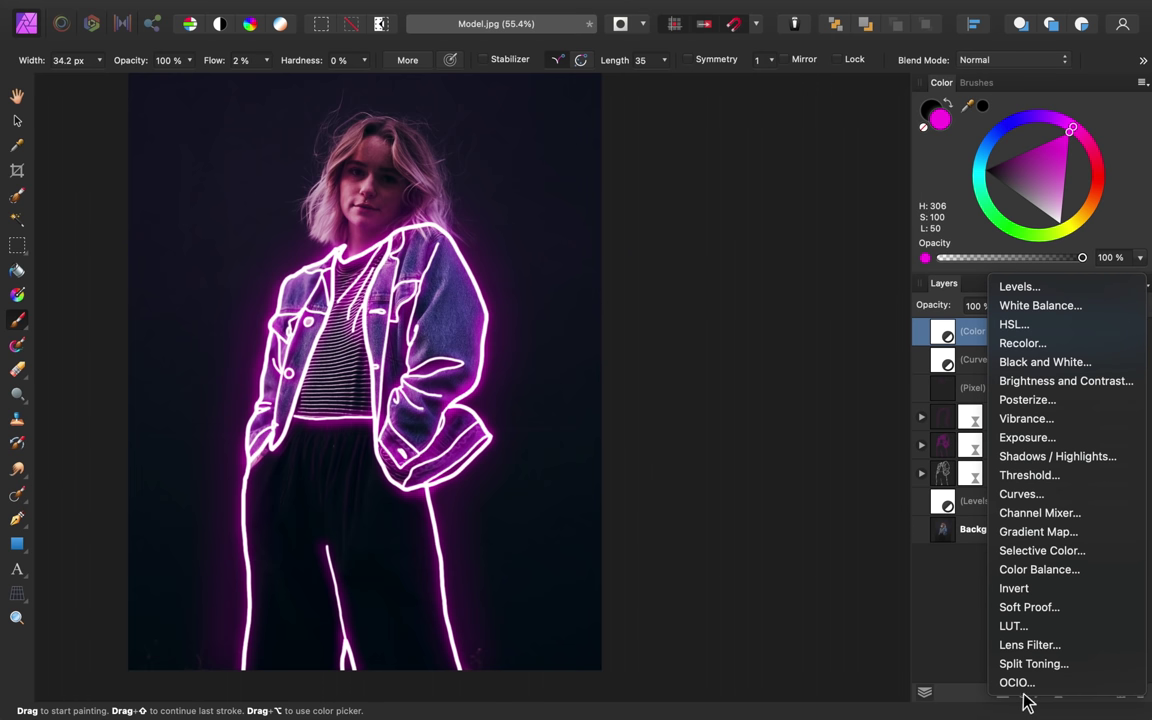
left_click(1060, 385)
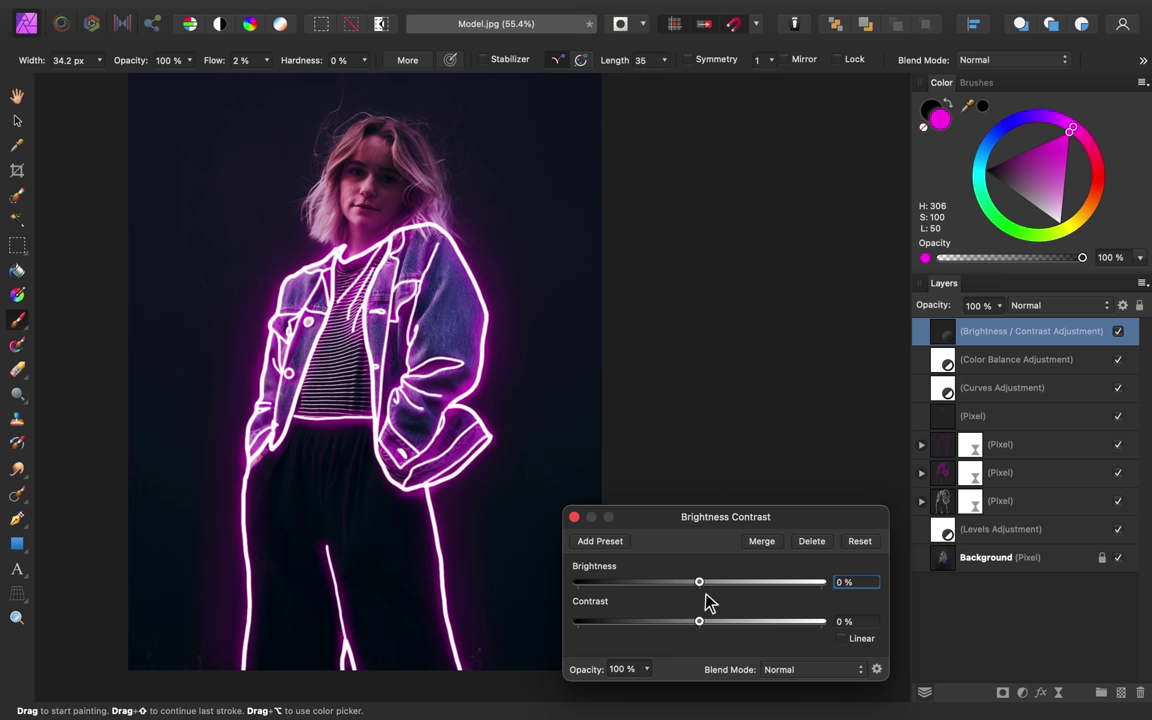
left_click_drag(699, 621, 709, 627)
left_click(575, 518)
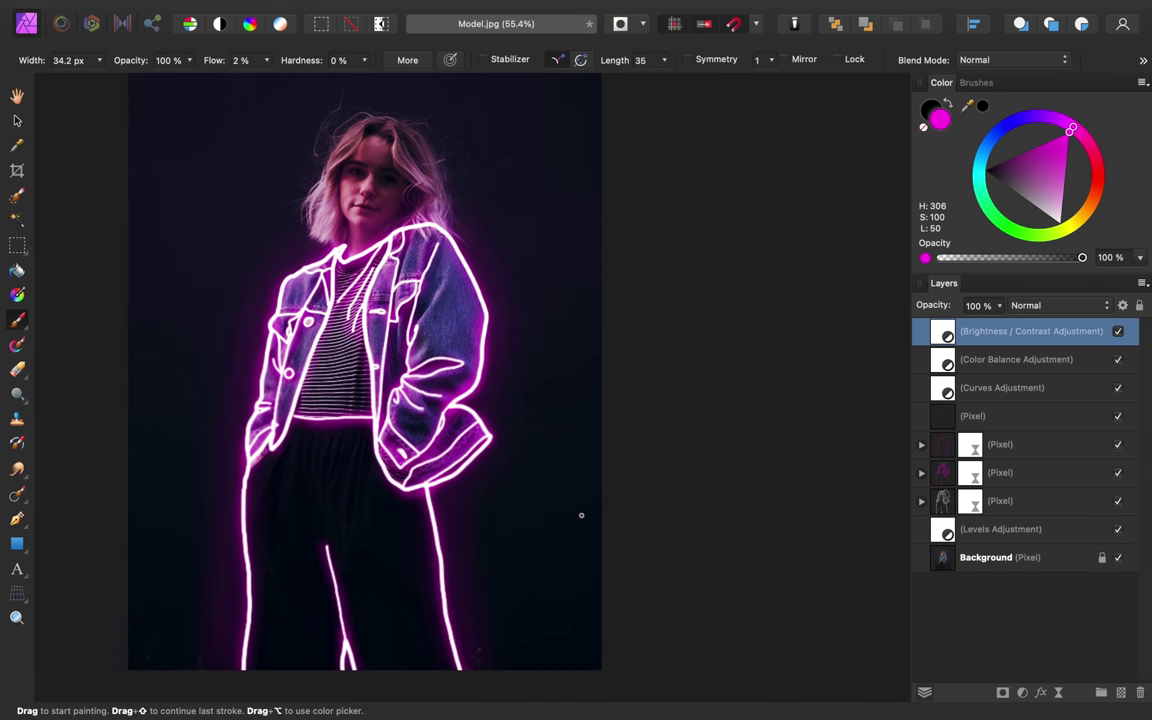